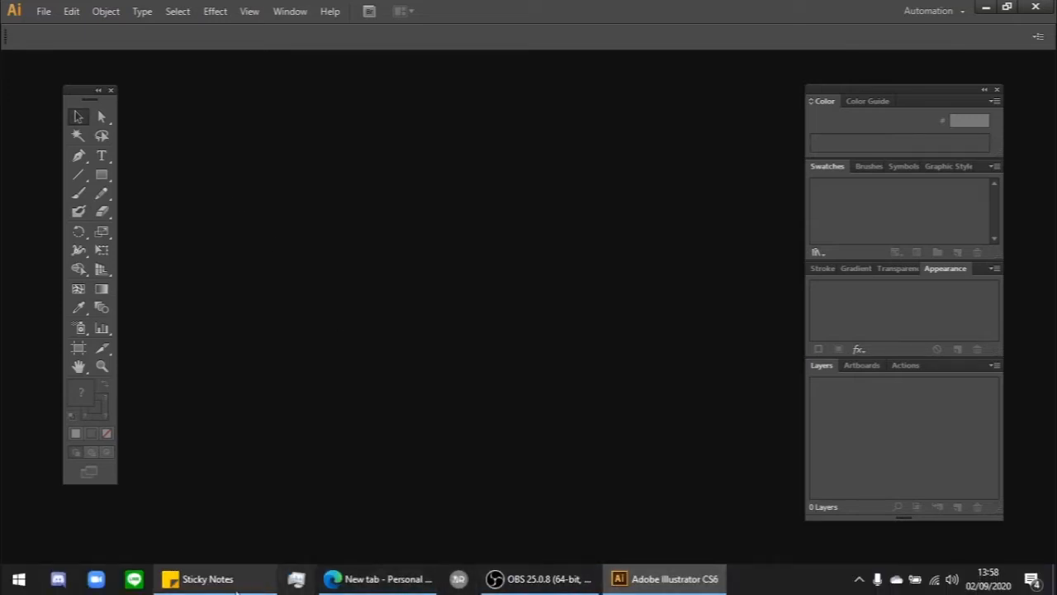
# Switch to Sticky Notes and review the Adobe Illustrator Tutorial 1 outline of tools, grouping, Pathfinder and the exercise.
pyautogui.click(237, 591)
pyautogui.scroll(2, 866, 203)
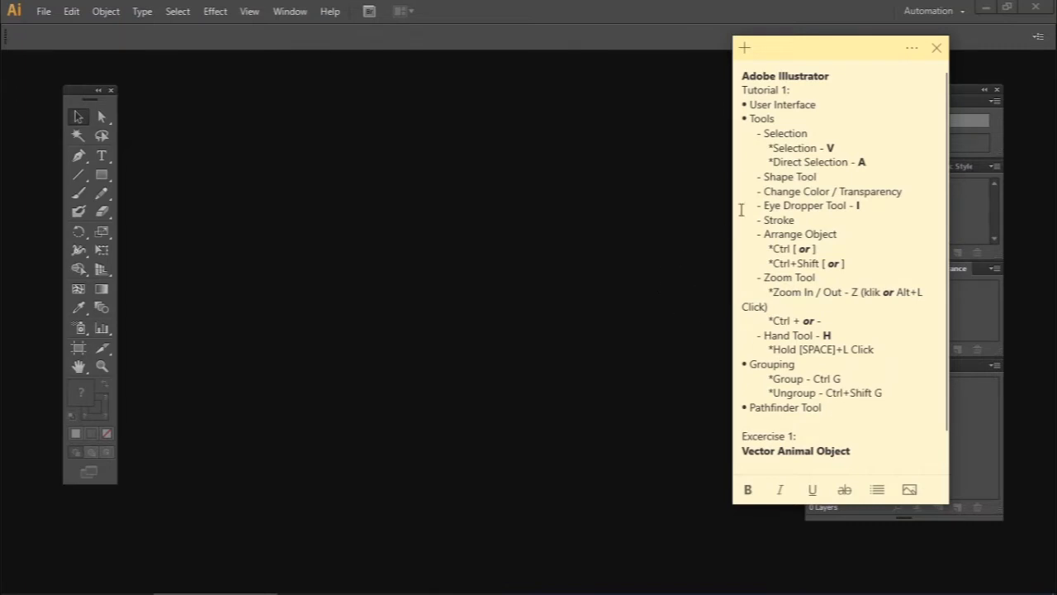
pyautogui.moveTo(823, 55); pyautogui.dragTo(761, 52)
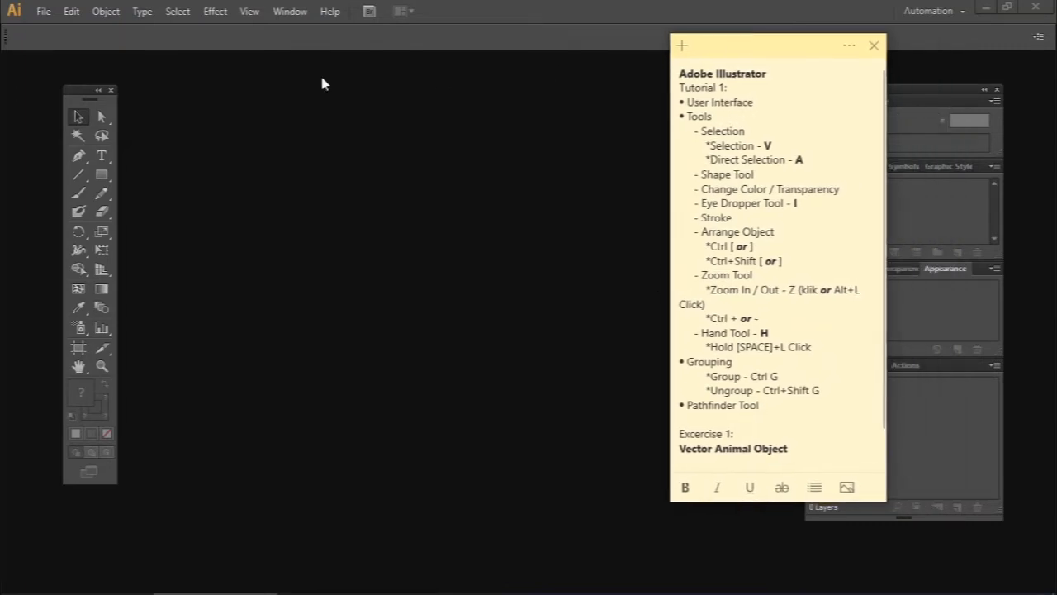
# Return to Illustrator, start a new document and name it "Tutorial 1".
pyautogui.click(41, 13)
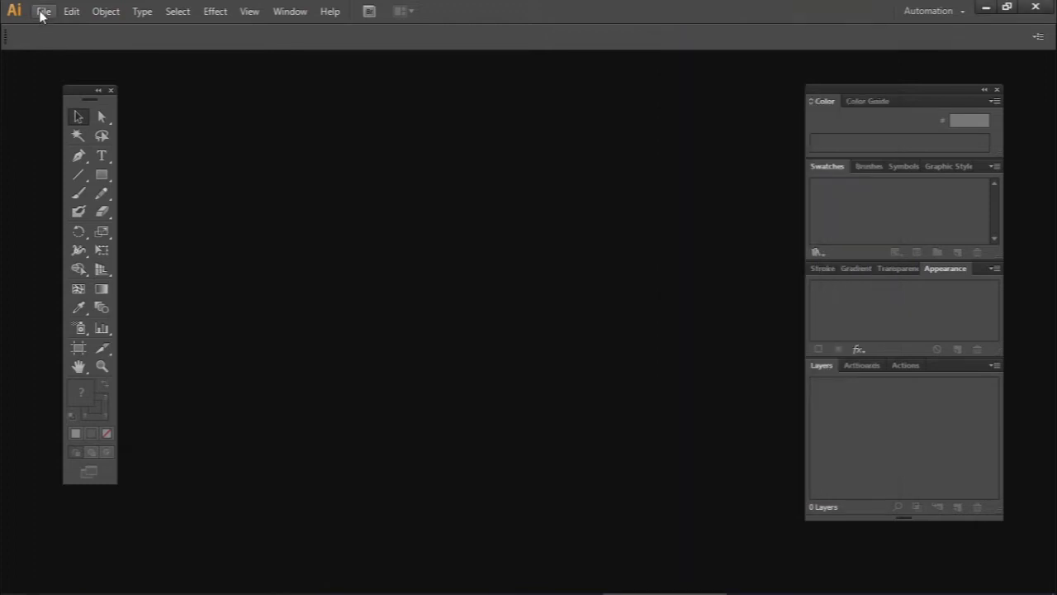
pyautogui.click(42, 13)
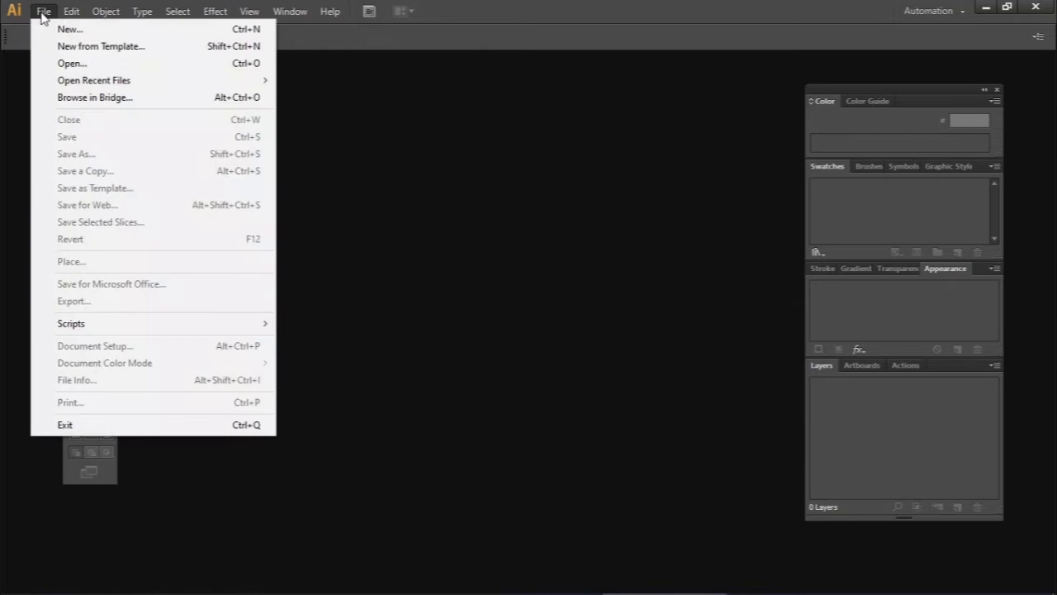
pyautogui.click(64, 30)
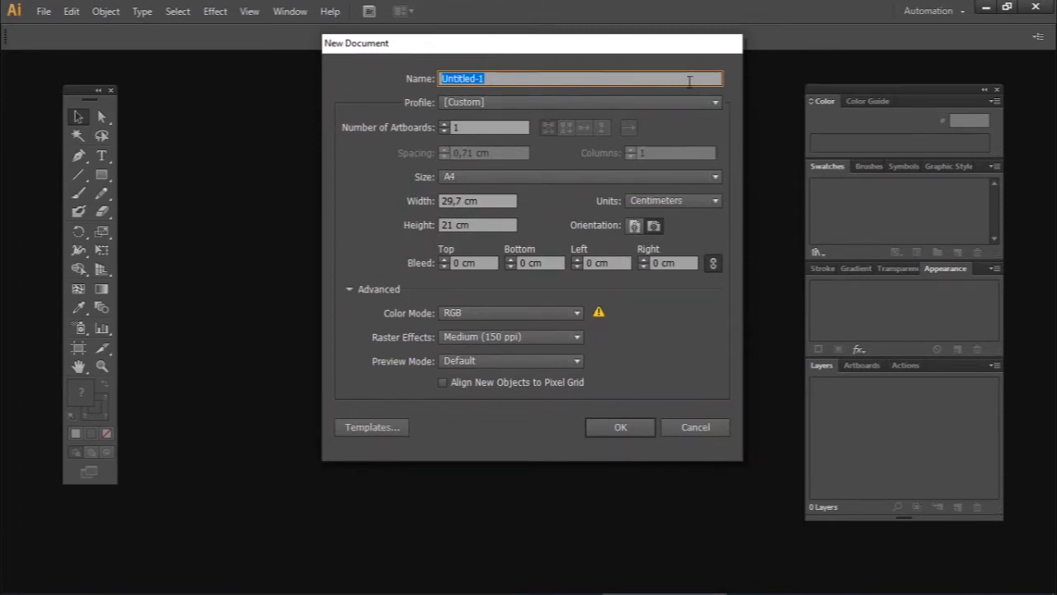
pyautogui.moveTo(552, 43); pyautogui.dragTo(554, 71)
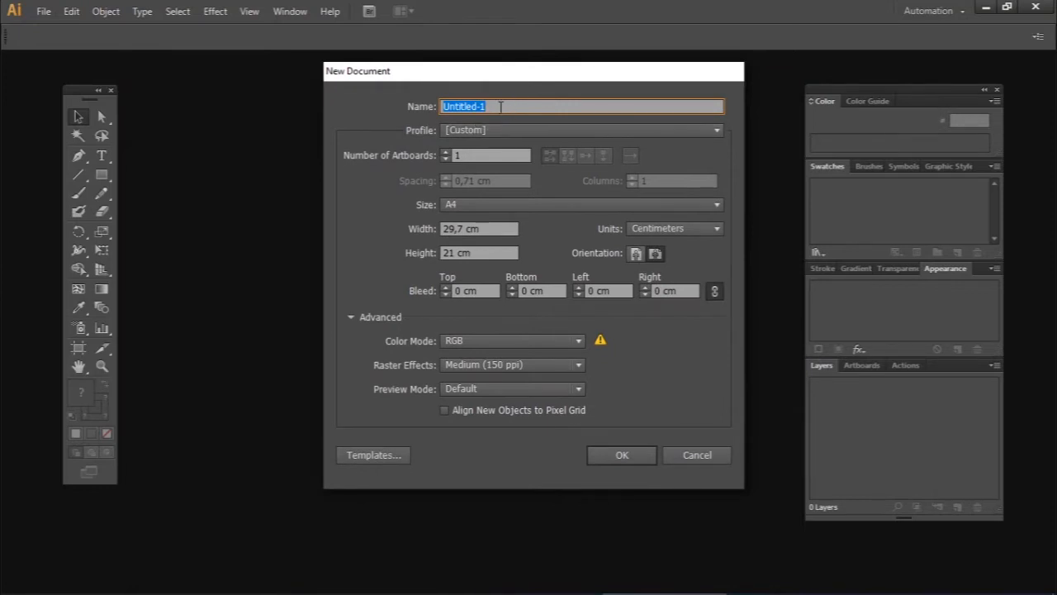
pyautogui.click(505, 106)
pyautogui.moveTo(517, 105); pyautogui.dragTo(417, 106)
pyautogui.write('Tutorial 1')
# Choose the Print profile and the A4 size for the new document.
pyautogui.click(517, 129)
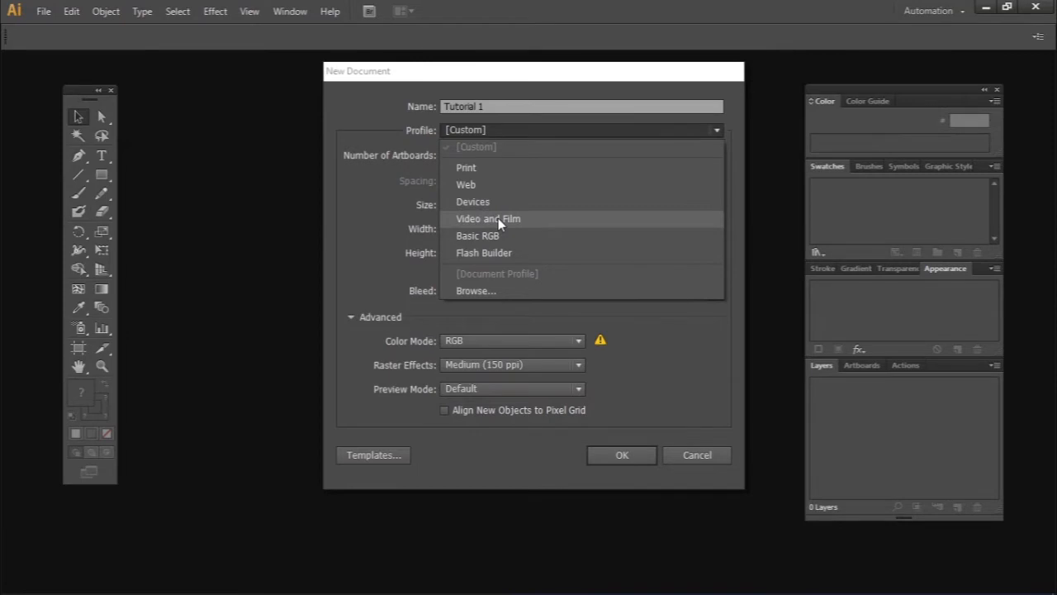
pyautogui.click(489, 171)
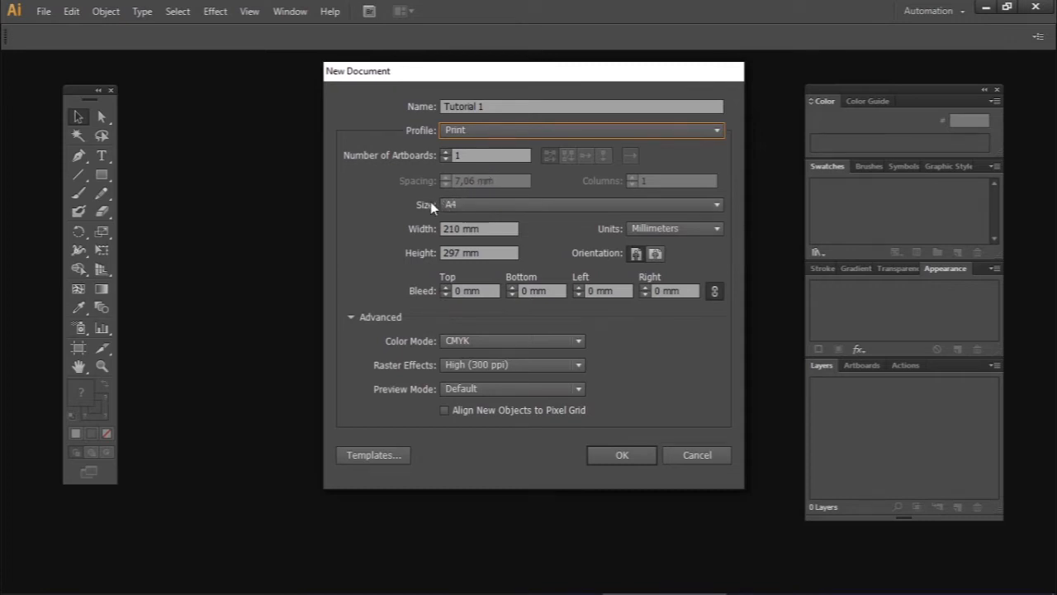
pyautogui.click(523, 205)
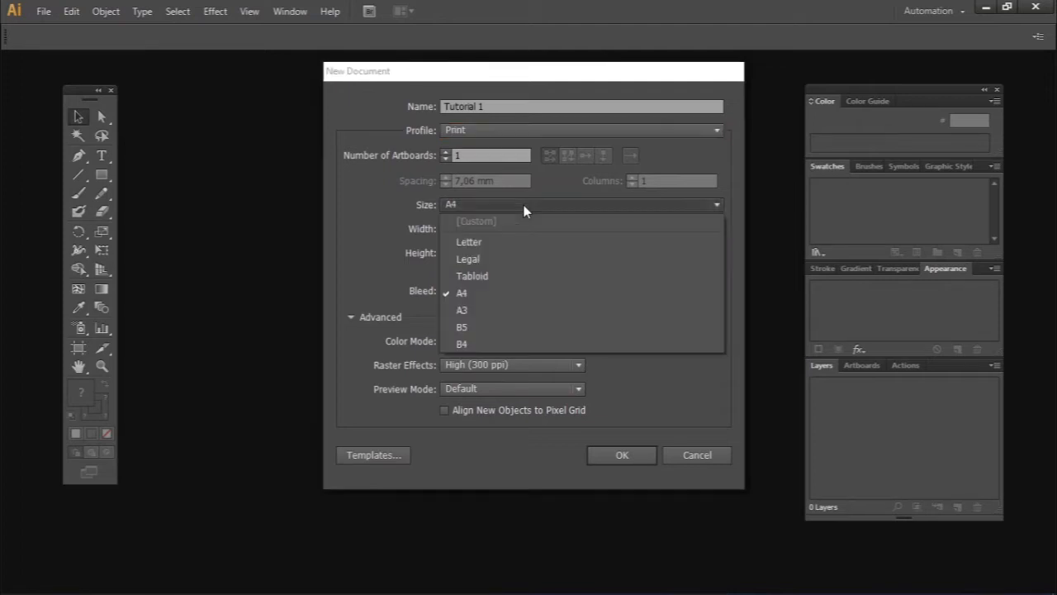
pyautogui.click(519, 293)
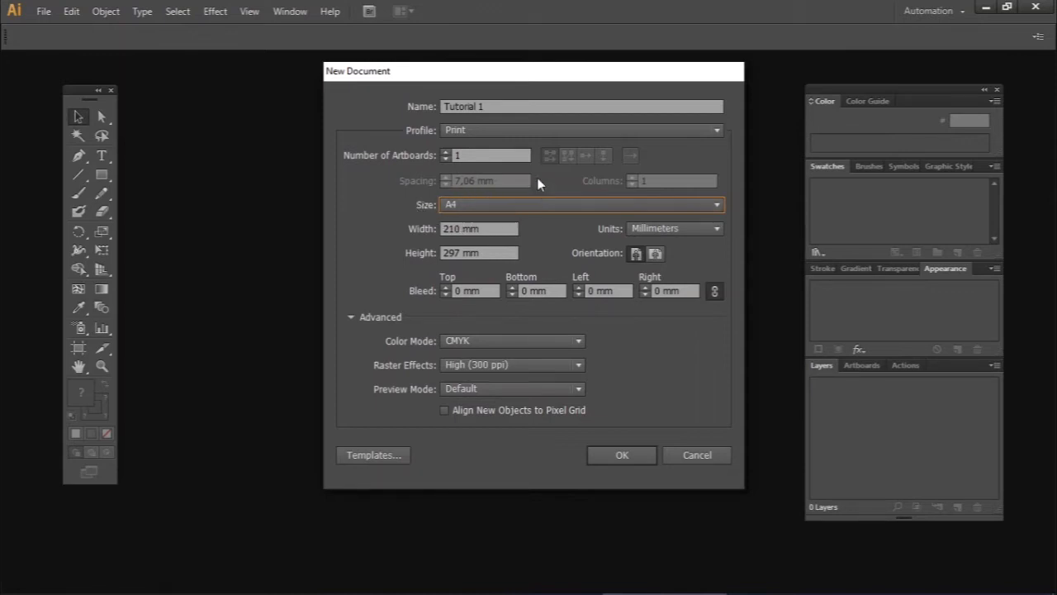
# Try the Video and Film profile to examine its preset sizes, and restore the Print profile.
pyautogui.click(549, 131)
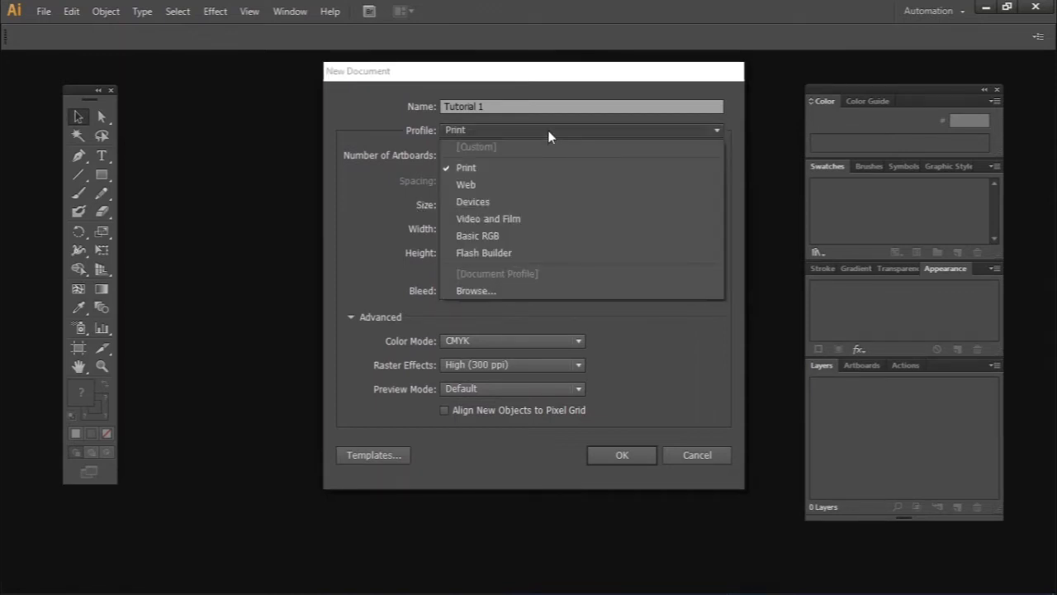
pyautogui.click(523, 219)
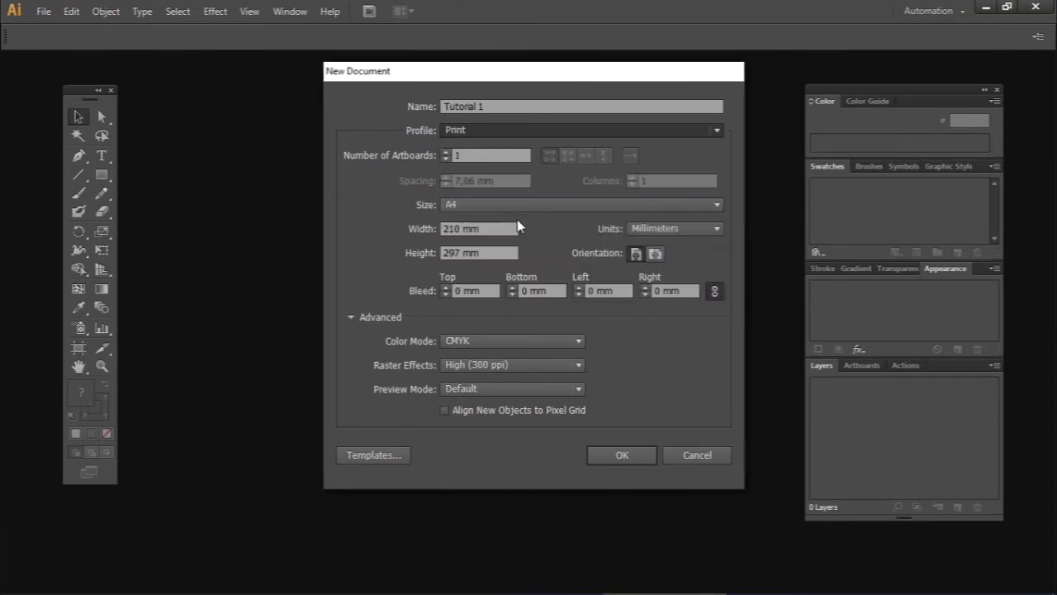
pyautogui.click(549, 206)
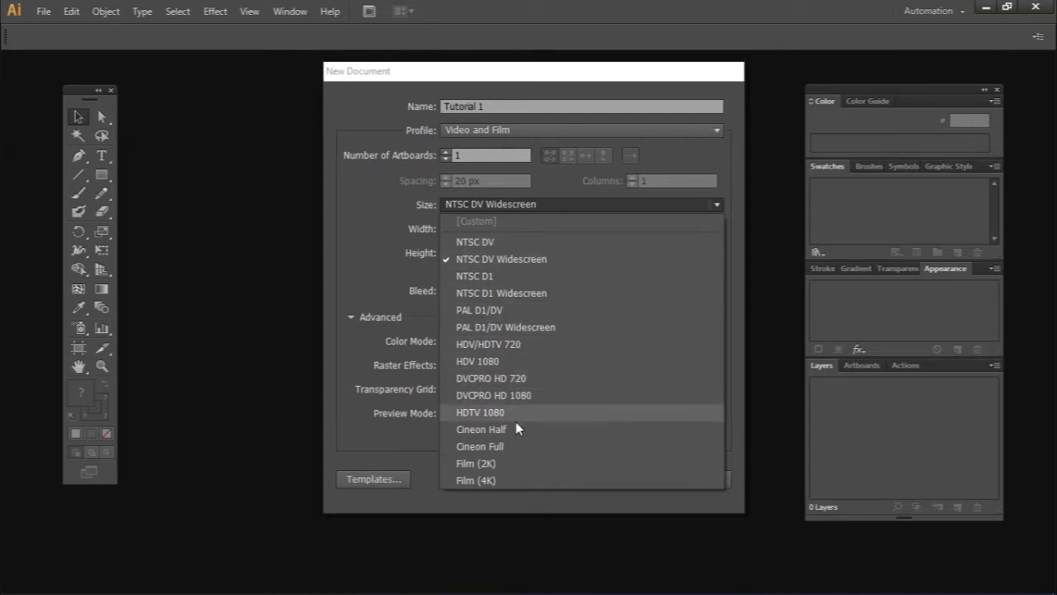
pyautogui.click(384, 220)
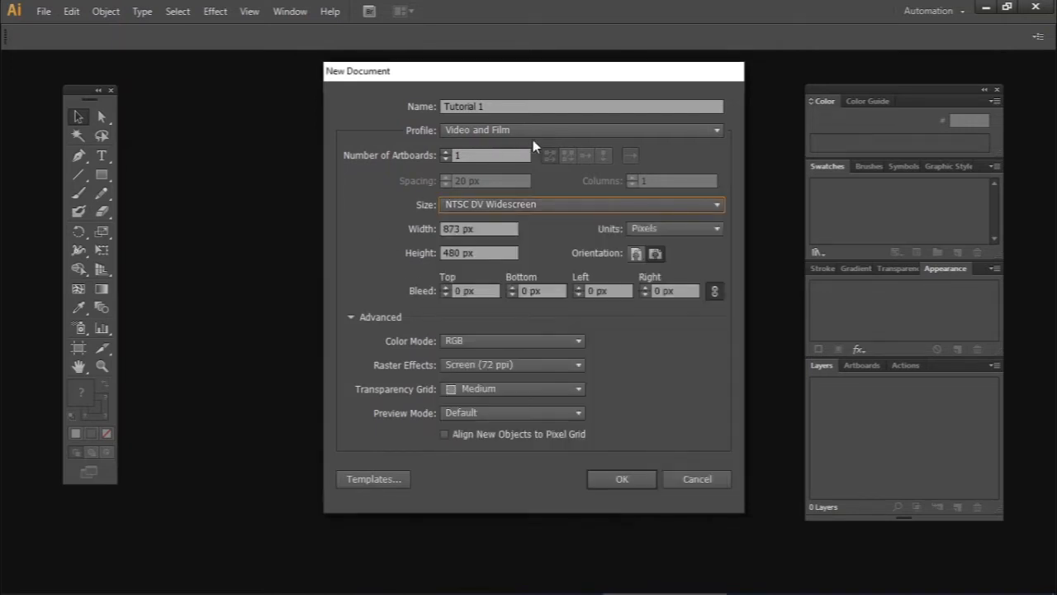
pyautogui.click(562, 133)
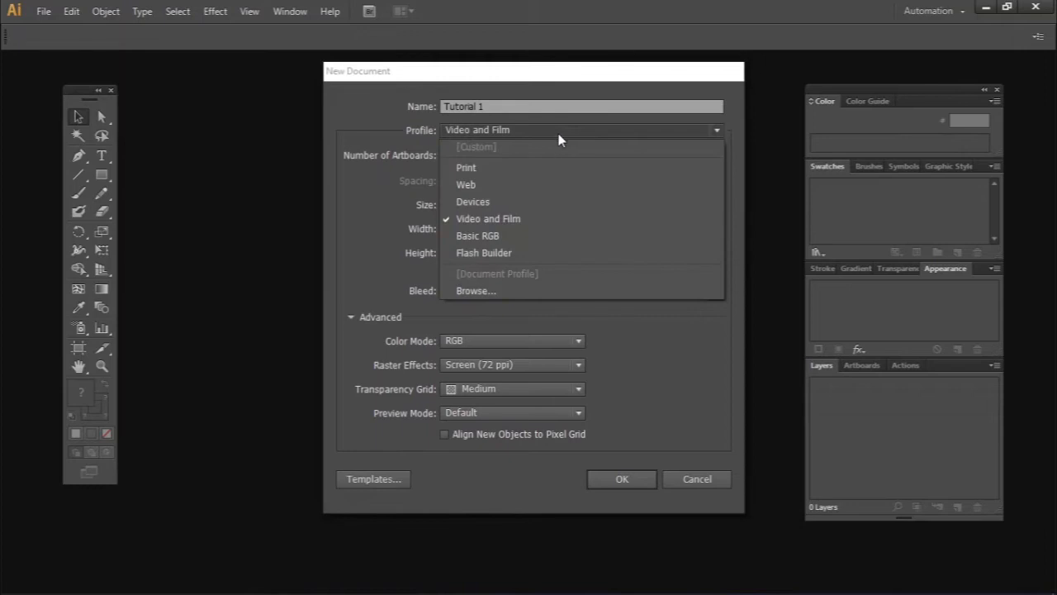
pyautogui.click(523, 168)
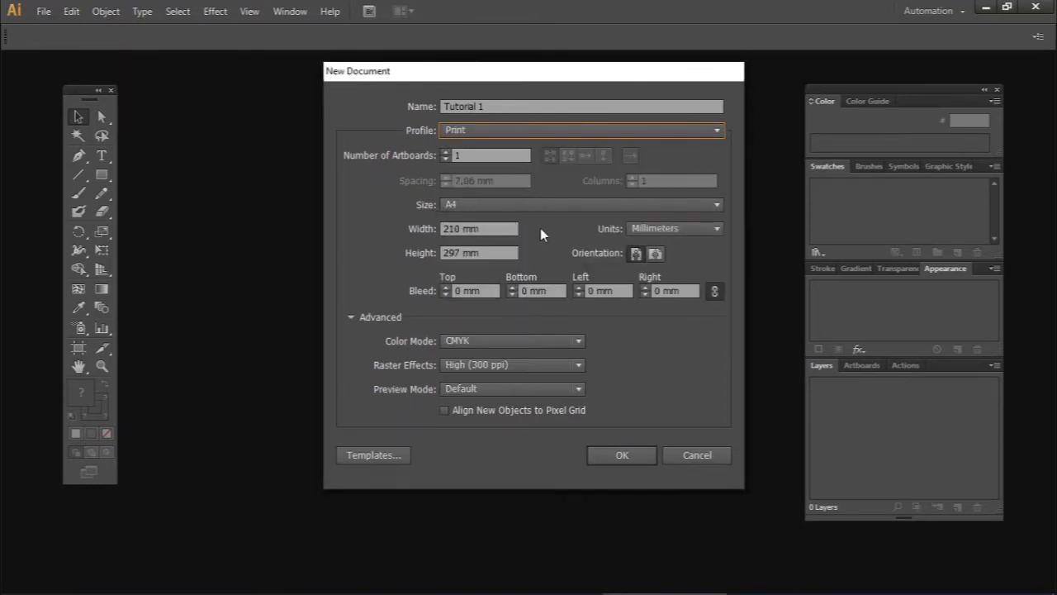
# Set the new document's units to centimeters and its orientation to landscape.
pyautogui.click(661, 228)
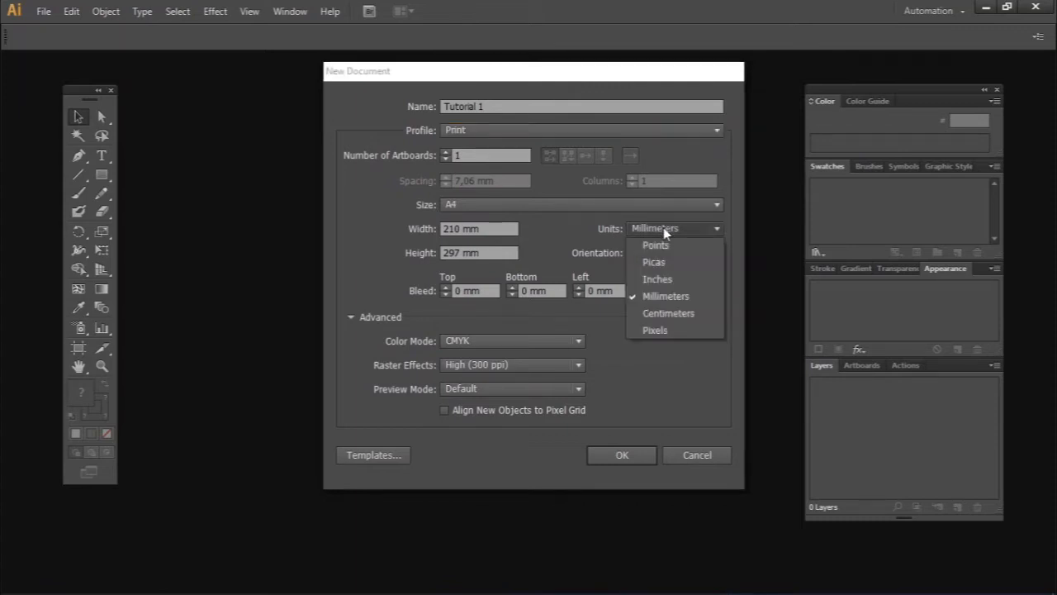
pyautogui.click(665, 313)
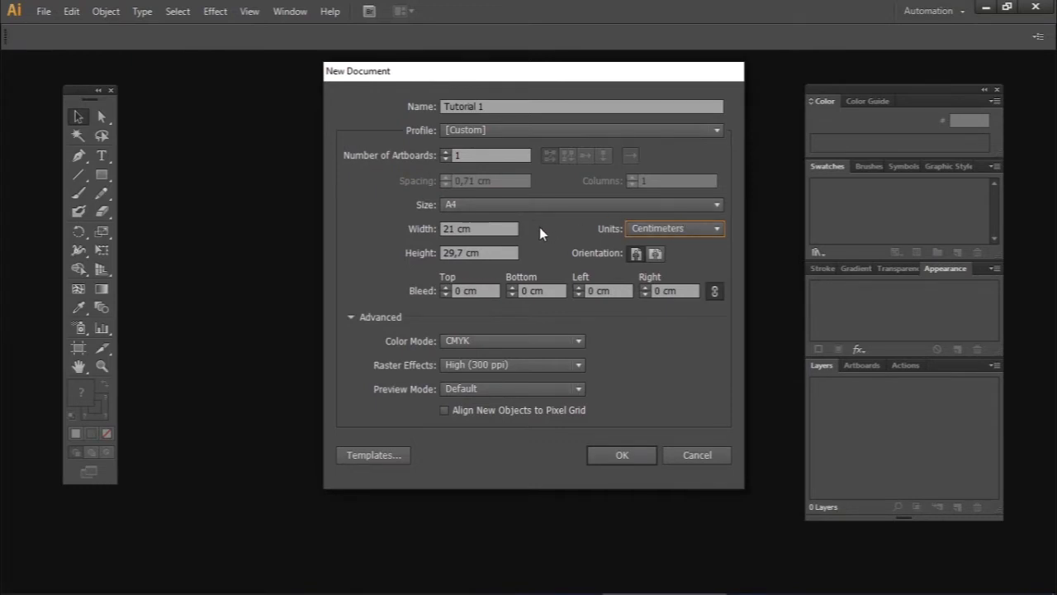
pyautogui.click(654, 255)
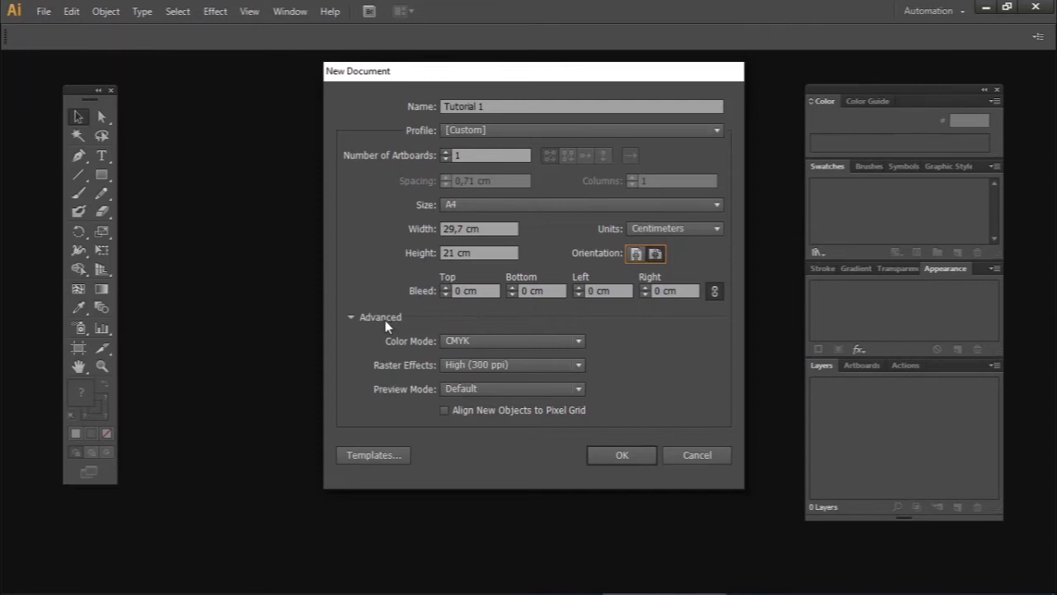
# Set the new document's color mode to RGB in the advanced options.
pyautogui.click(350, 316)
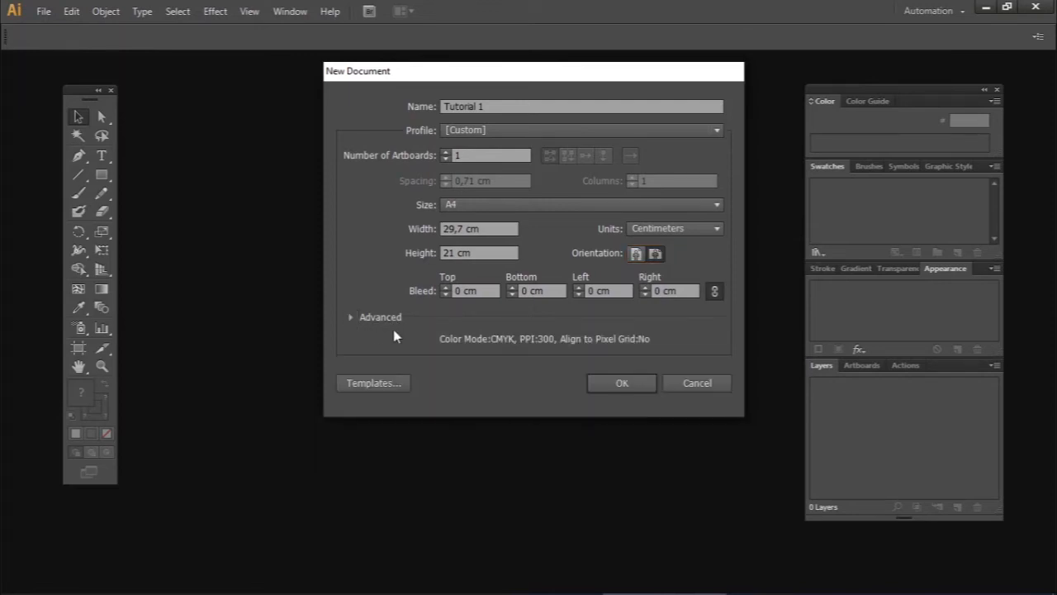
pyautogui.click(347, 318)
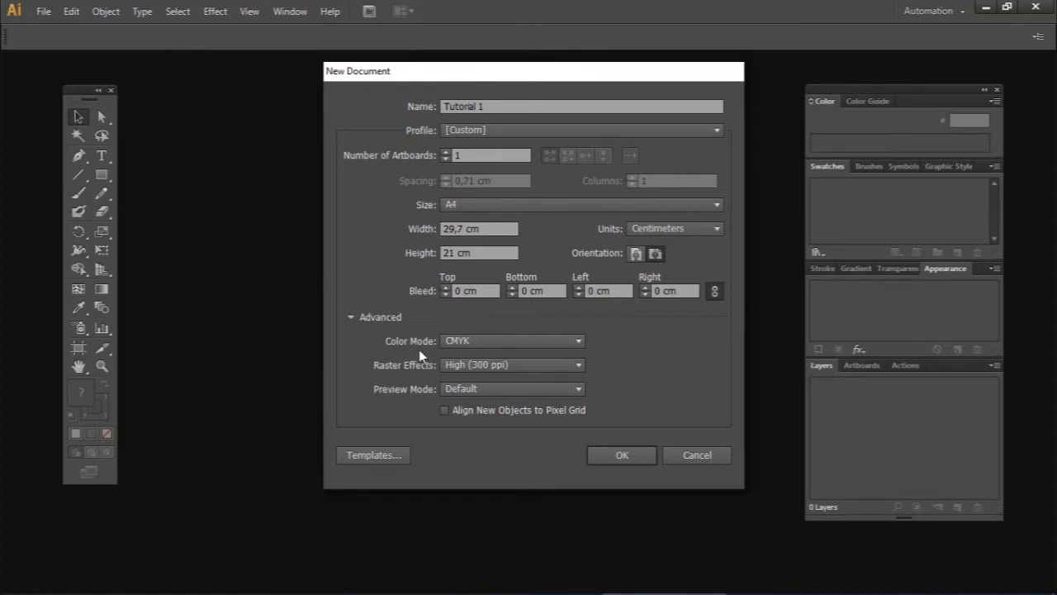
pyautogui.click(562, 341)
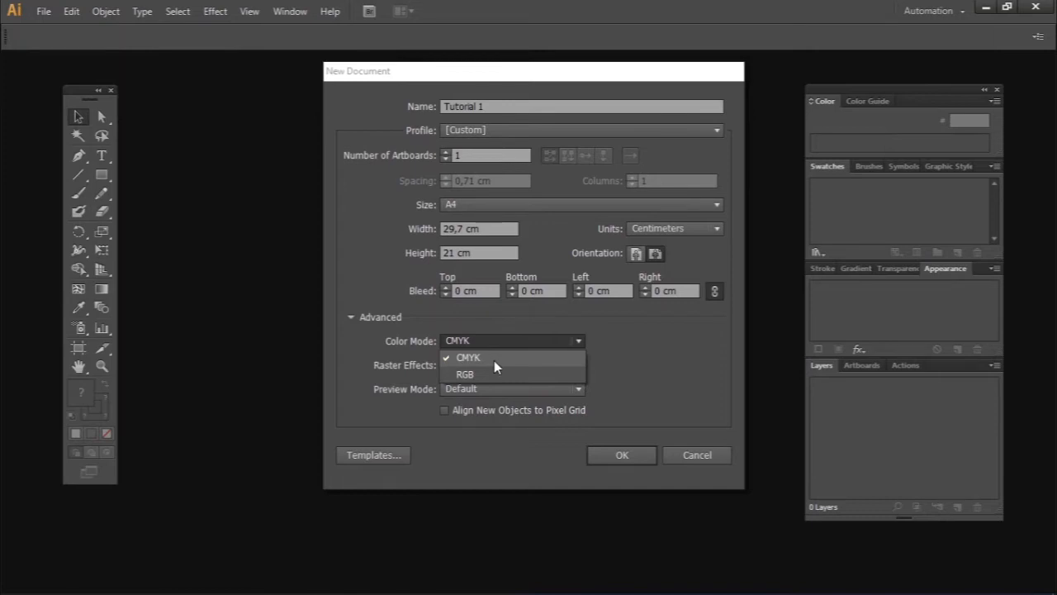
pyautogui.click(467, 374)
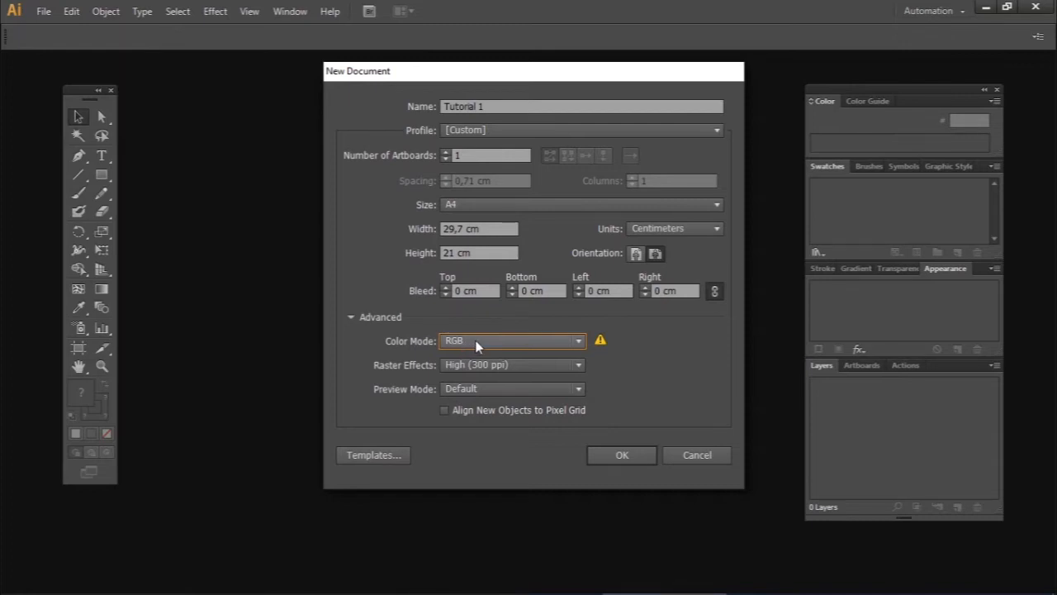
pyautogui.click(476, 344)
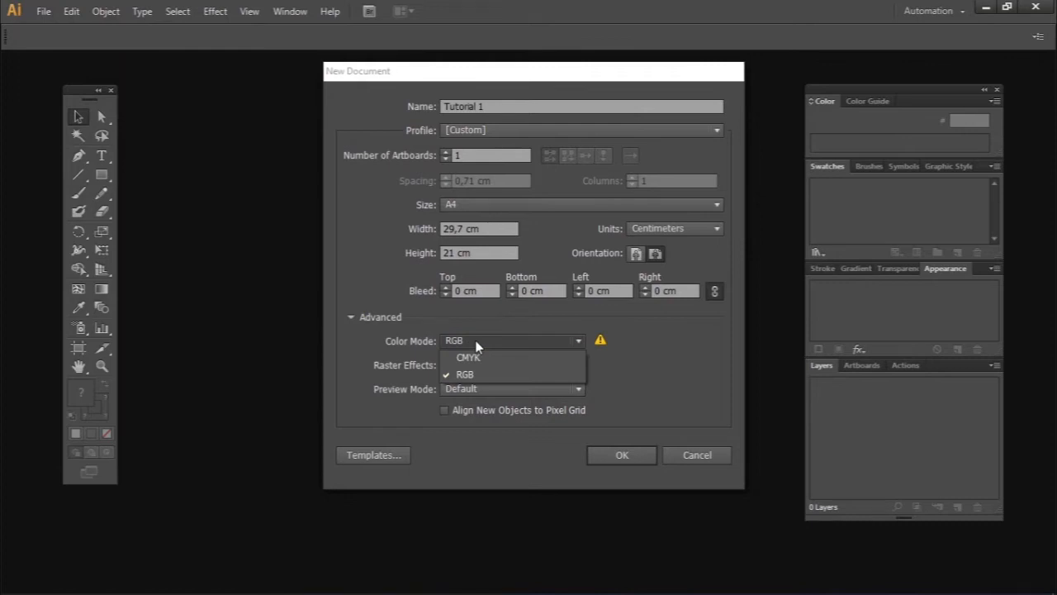
pyautogui.click(473, 376)
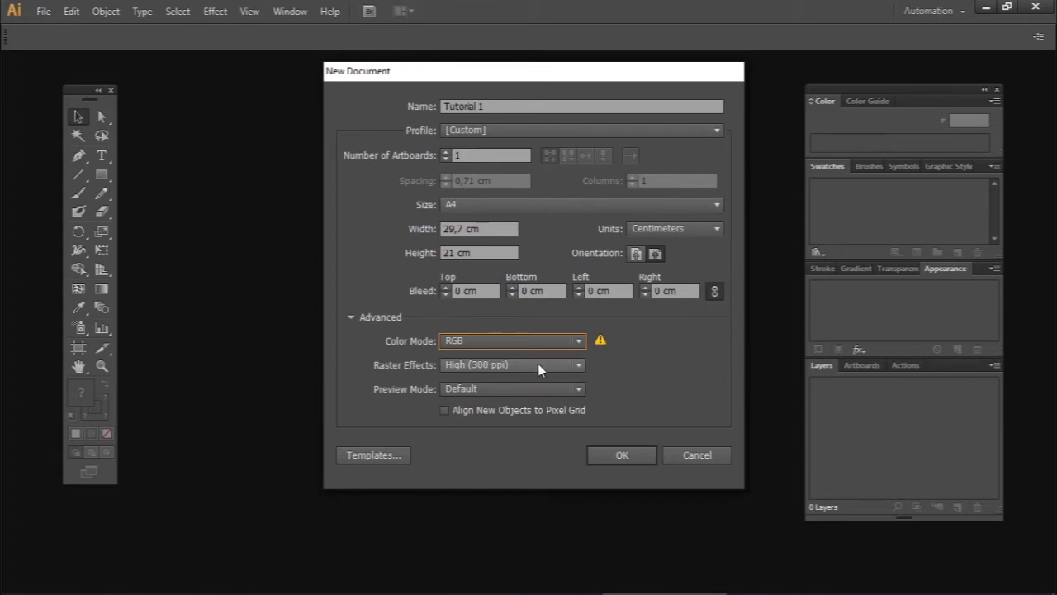
pyautogui.click(489, 345)
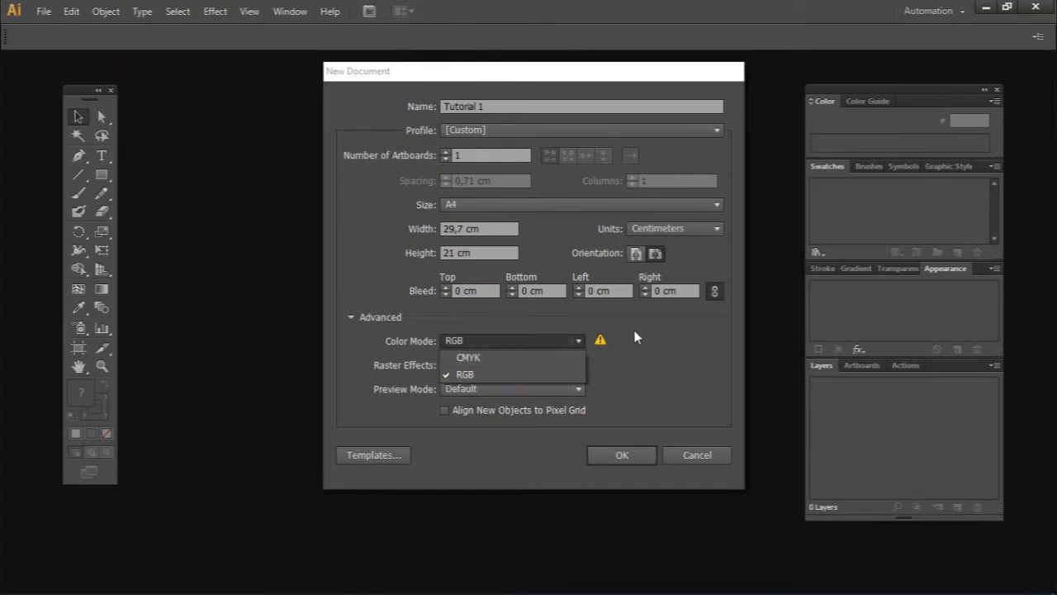
pyautogui.click(644, 351)
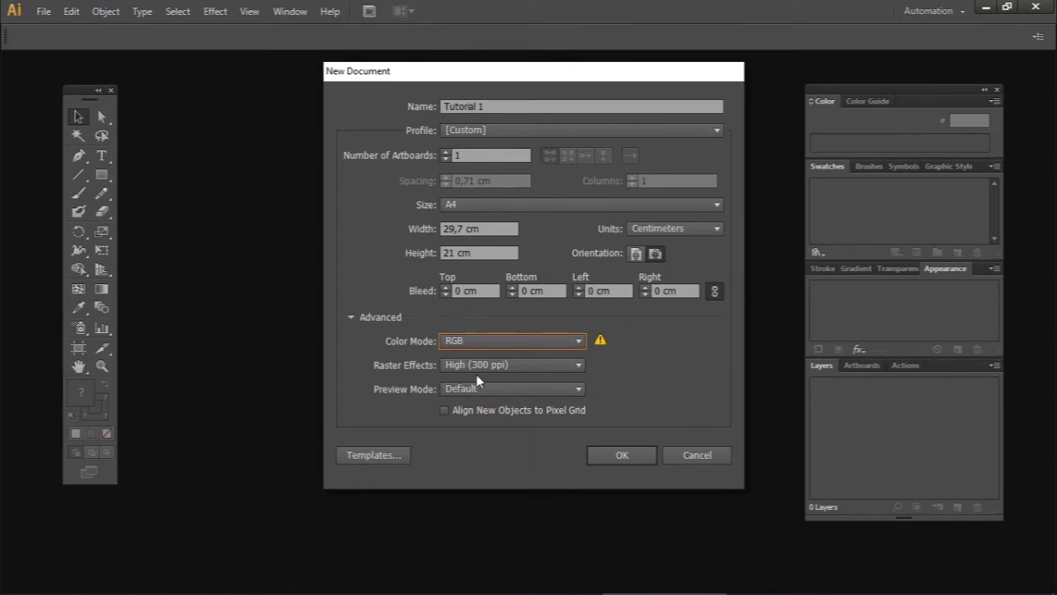
# Try Screen (72 ppi) for the raster effects and settle on Medium (150 ppi).
pyautogui.click(562, 365)
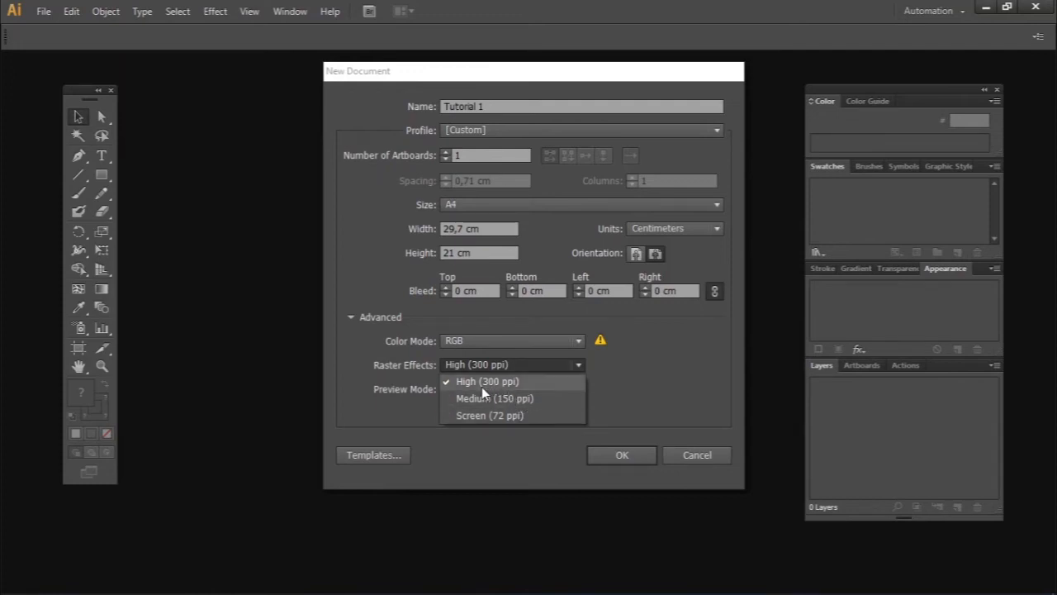
pyautogui.click(536, 418)
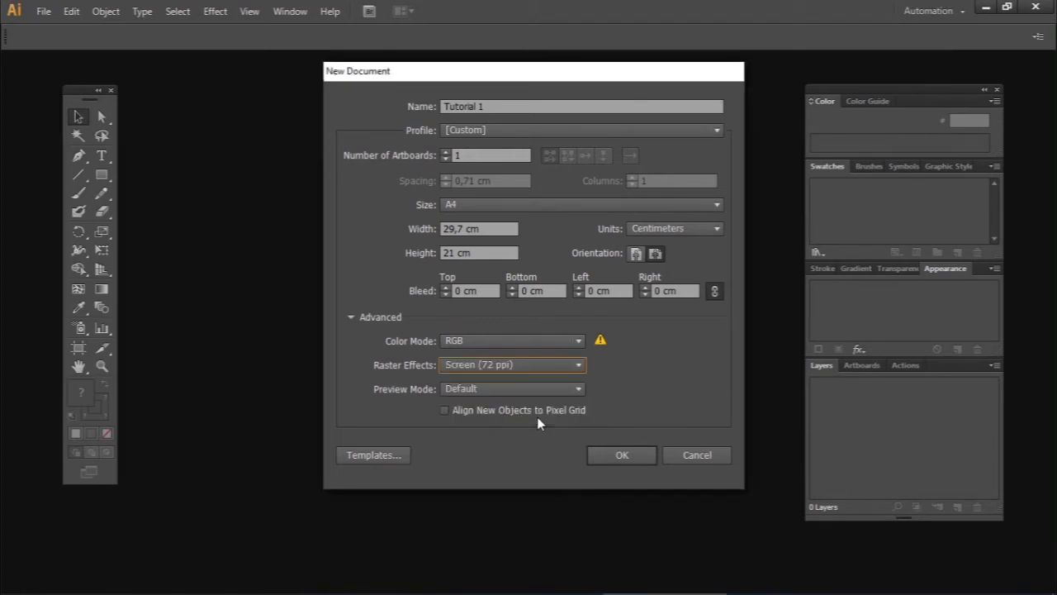
pyautogui.click(556, 364)
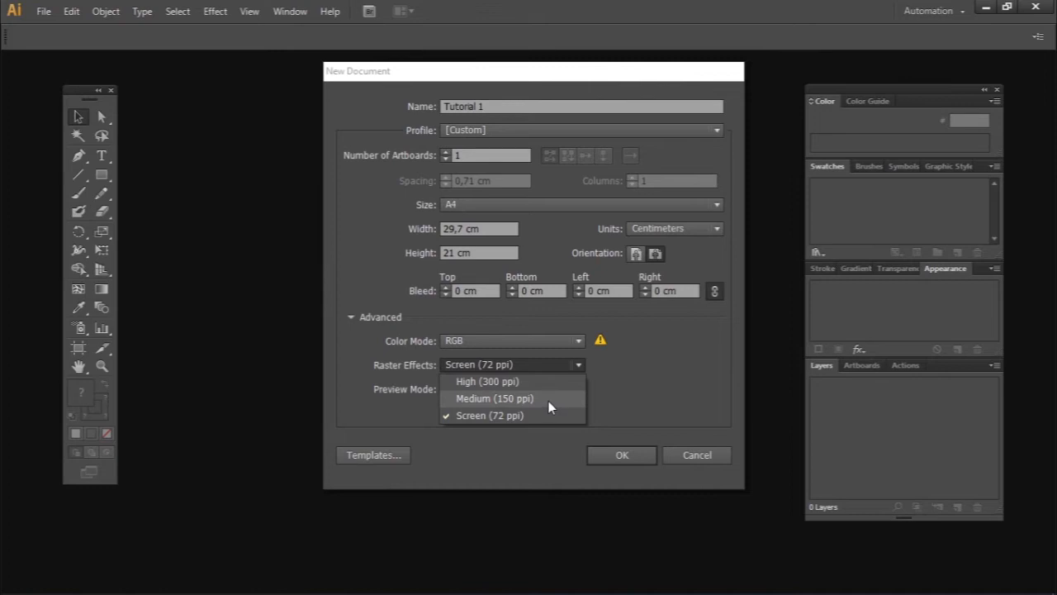
pyautogui.click(548, 400)
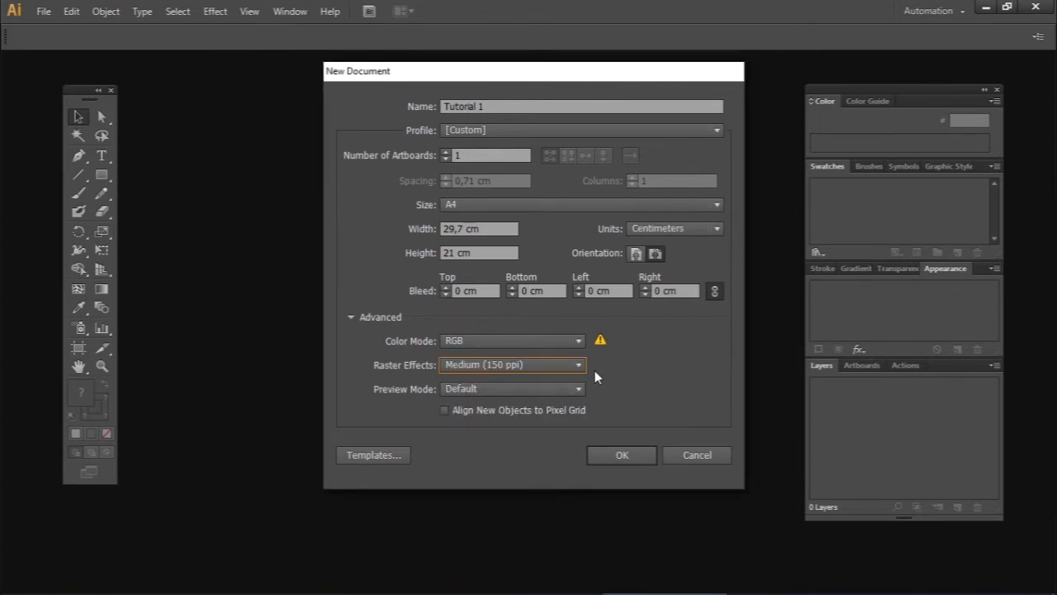
pyautogui.click(554, 357)
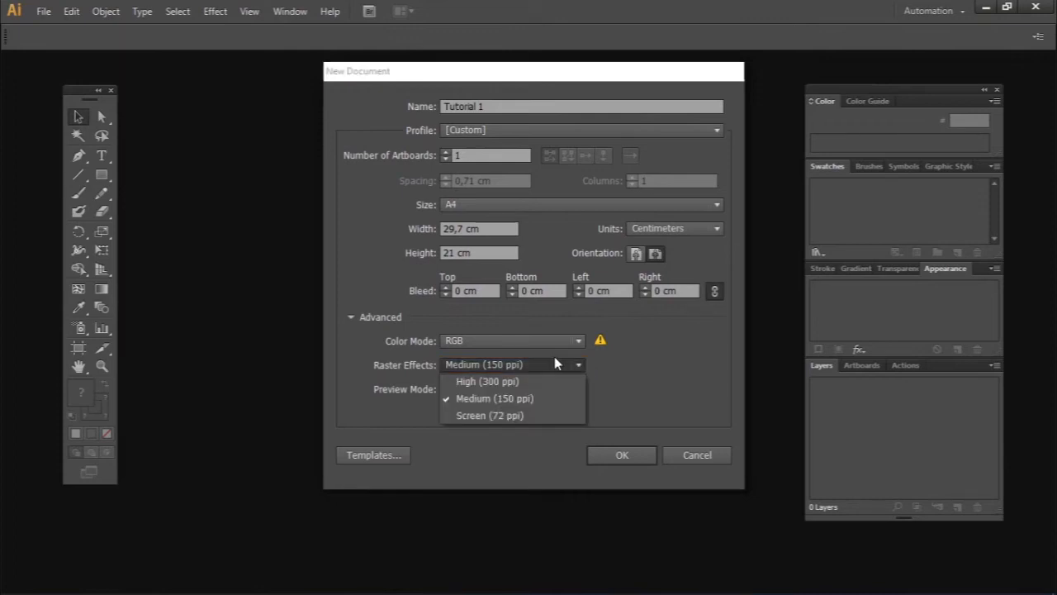
pyautogui.click(506, 416)
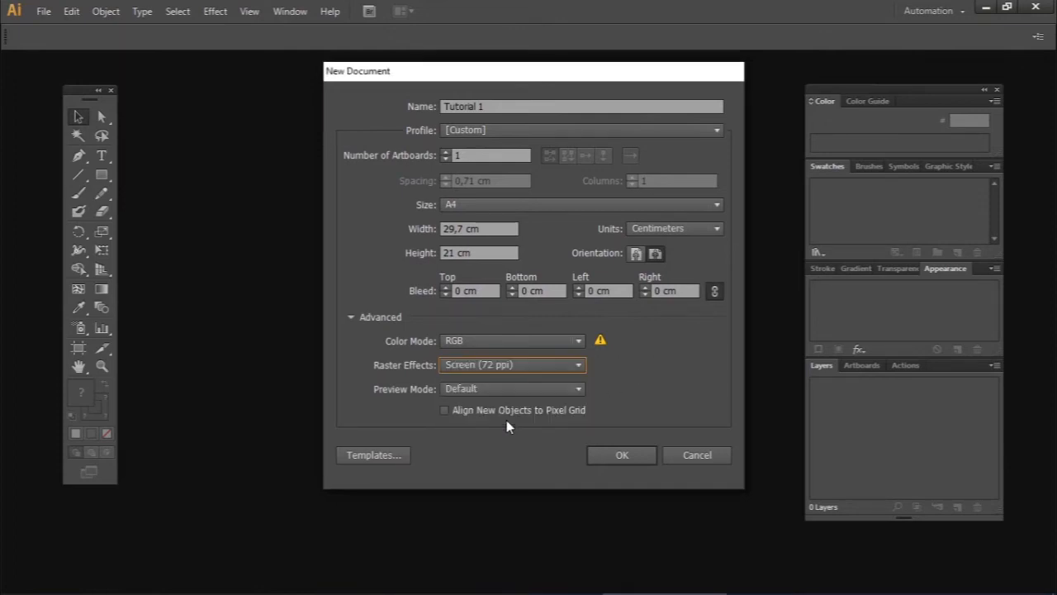
pyautogui.click(517, 366)
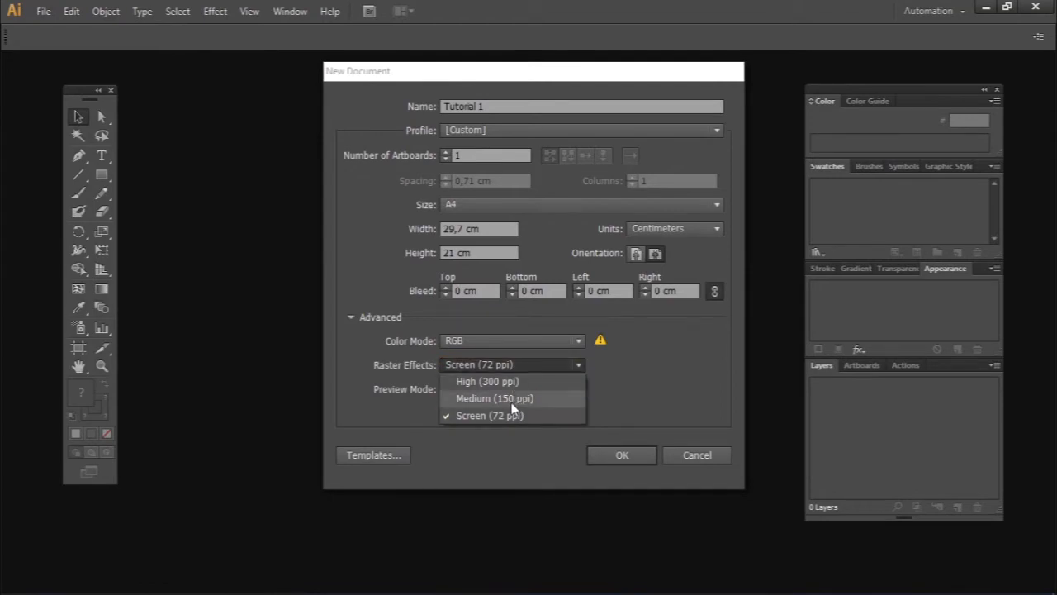
pyautogui.click(511, 402)
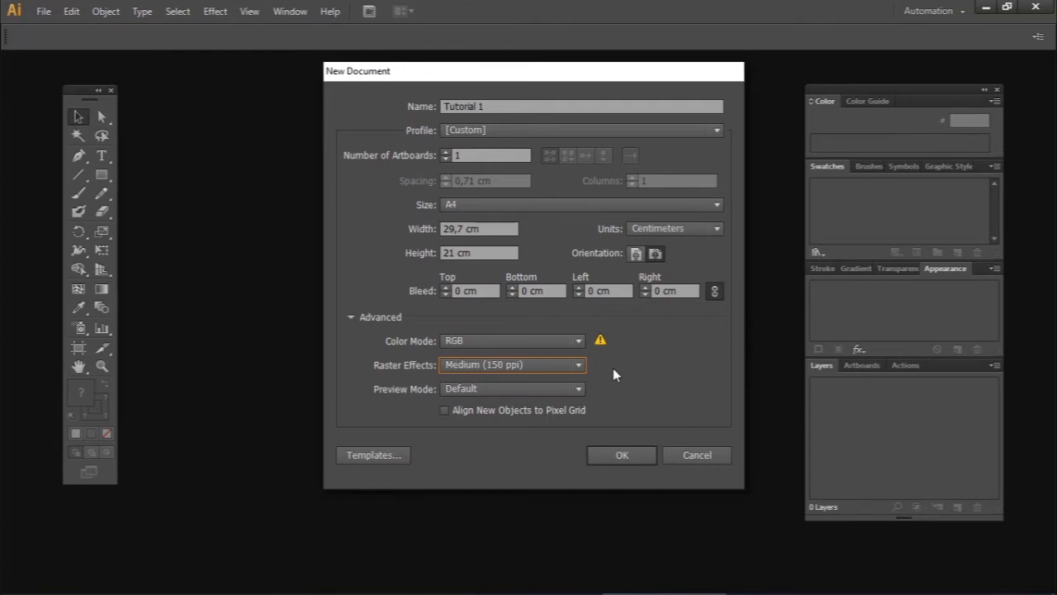
# Keep the Default preview mode, create the Tutorial 1 document, and position its artboard between the floating panels.
pyautogui.click(577, 390)
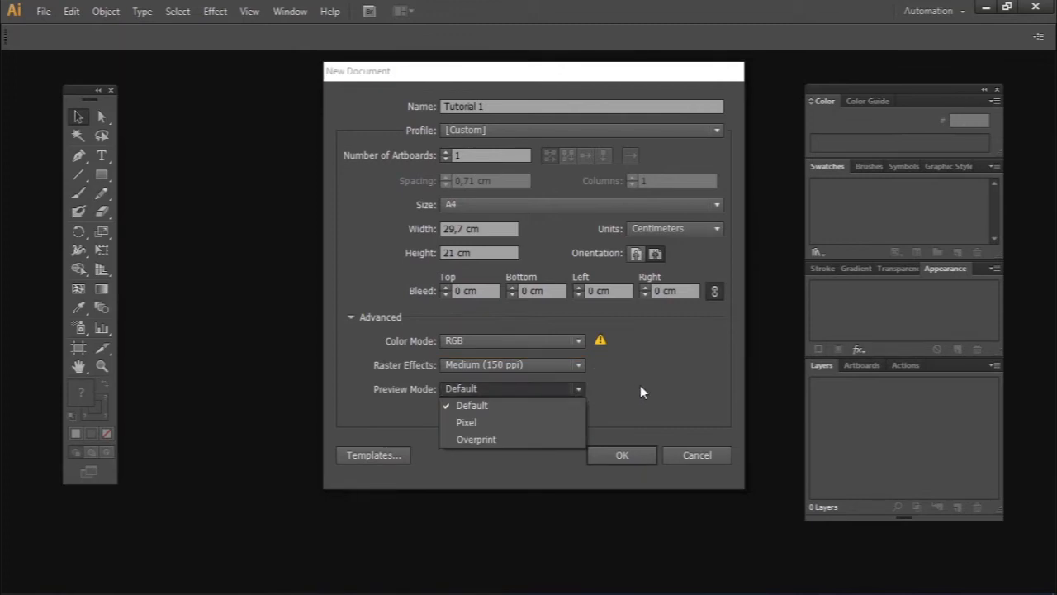
pyautogui.click(675, 377)
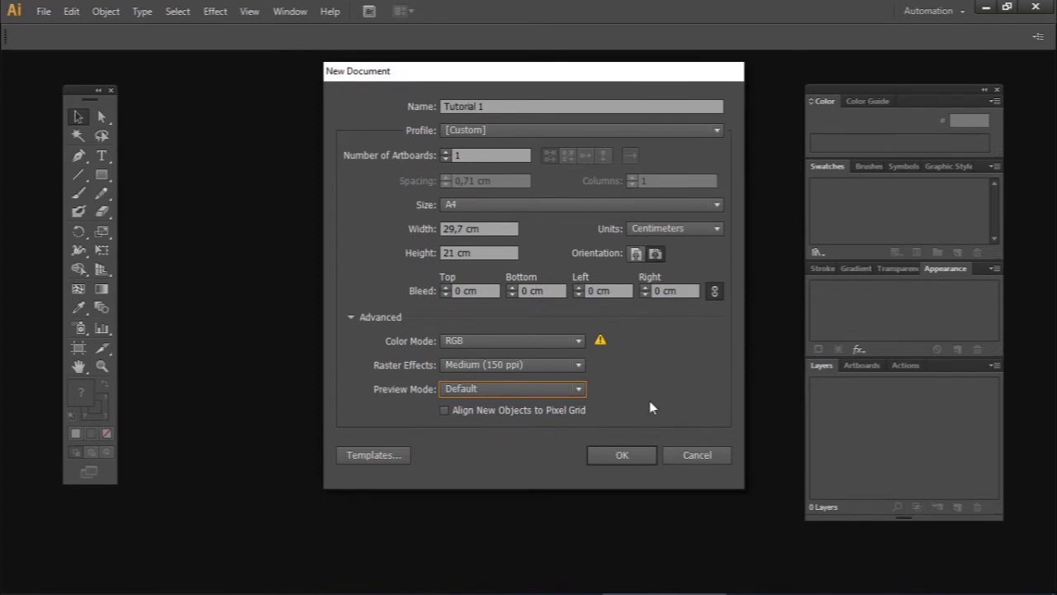
pyautogui.click(631, 456)
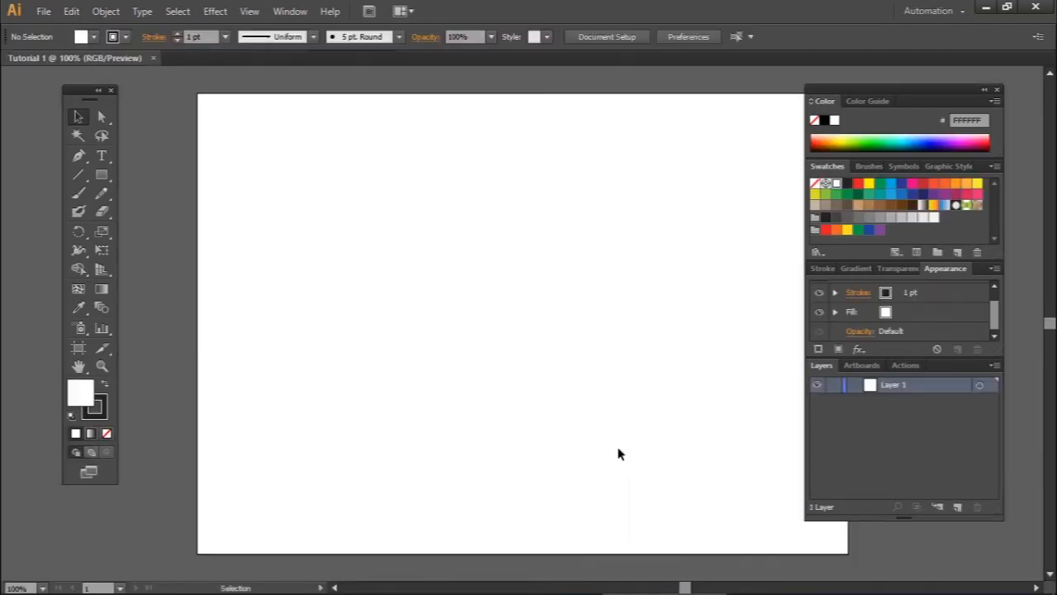
pyautogui.press('space')
pyautogui.moveTo(585, 264); pyautogui.dragTo(552, 256)
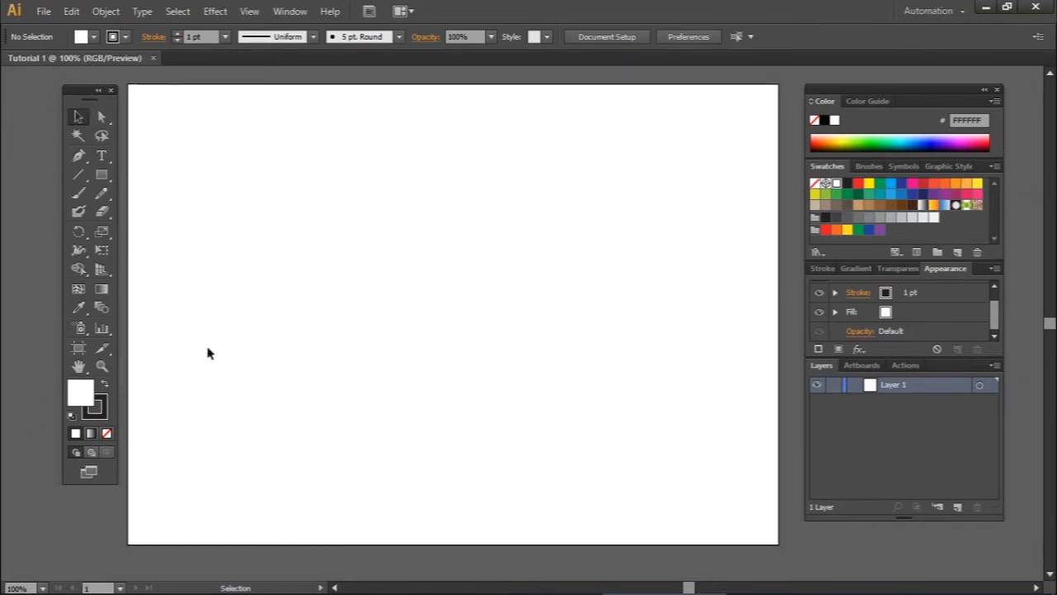
# Review the Tutorial 1 lesson outline in the sticky note and return to the blank Illustrator artboard.
pyautogui.moveTo(536, 589)
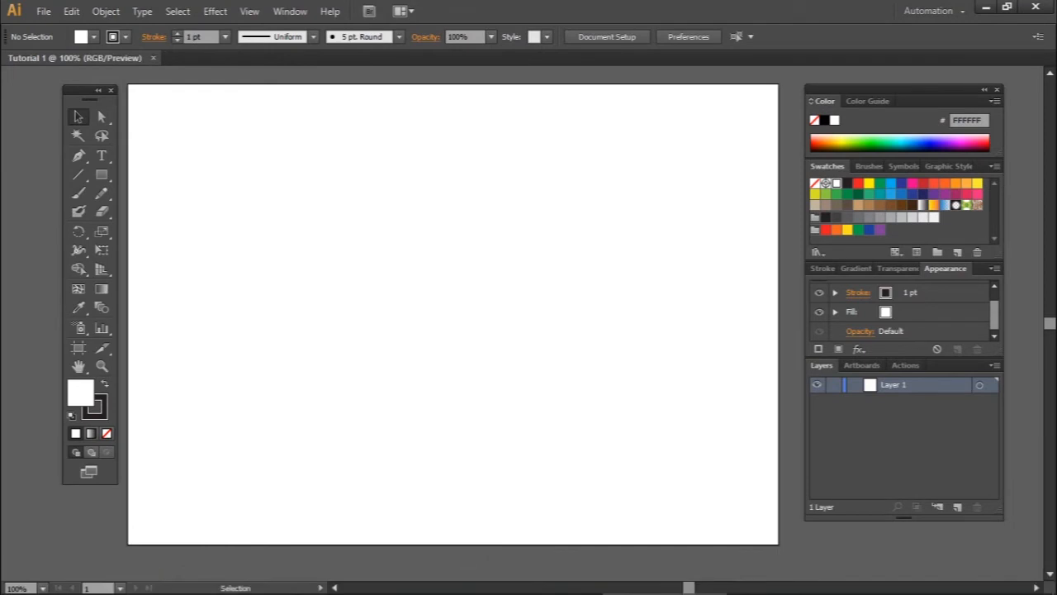
pyautogui.click(213, 580)
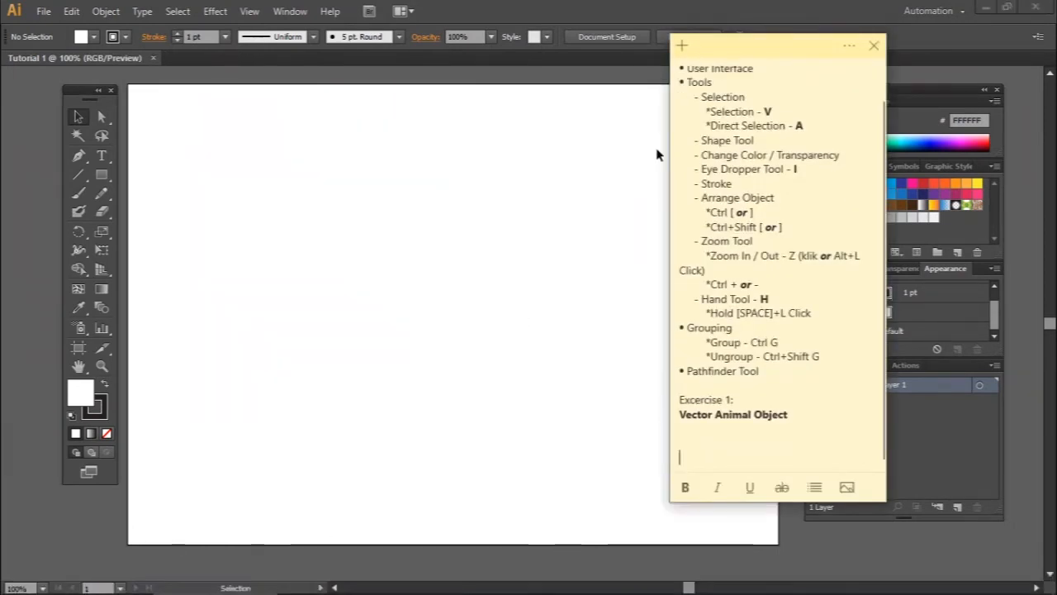
pyautogui.moveTo(747, 46); pyautogui.dragTo(688, 89)
pyautogui.scroll(2, 718, 306)
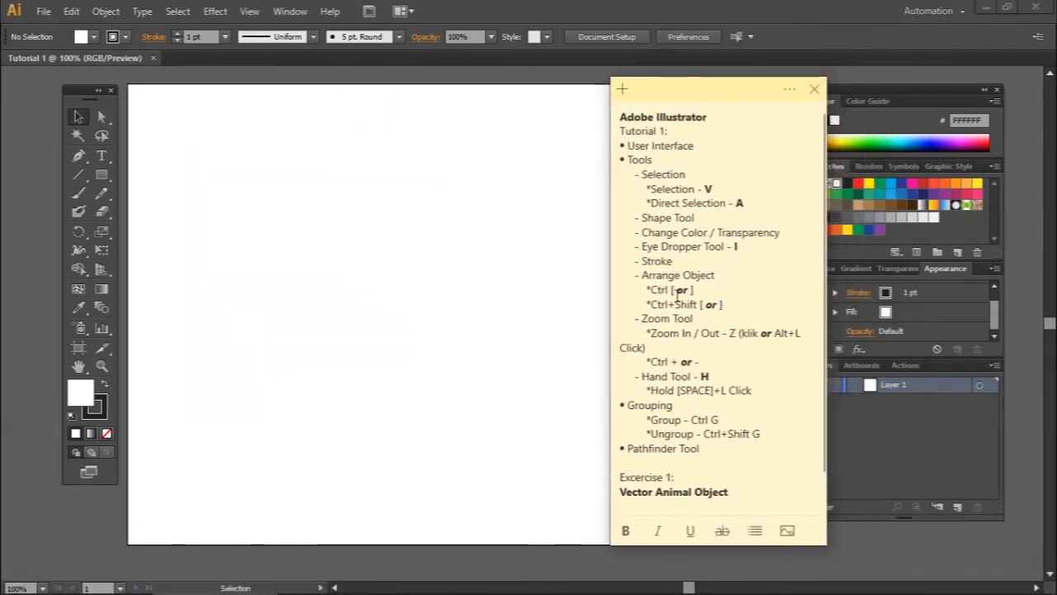
pyautogui.click(762, 491)
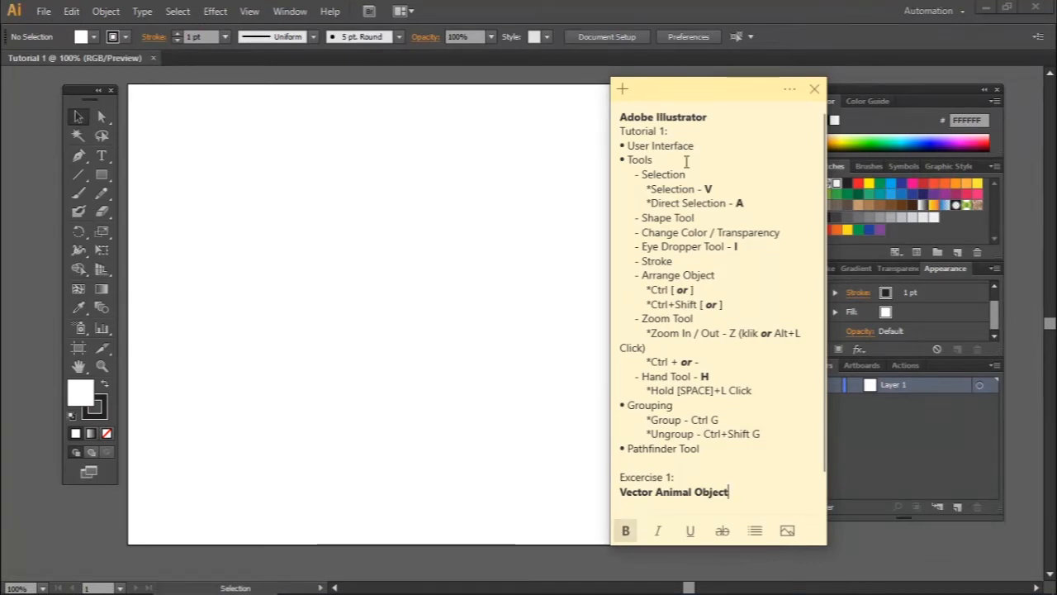
pyautogui.moveTo(706, 90); pyautogui.dragTo(661, 87)
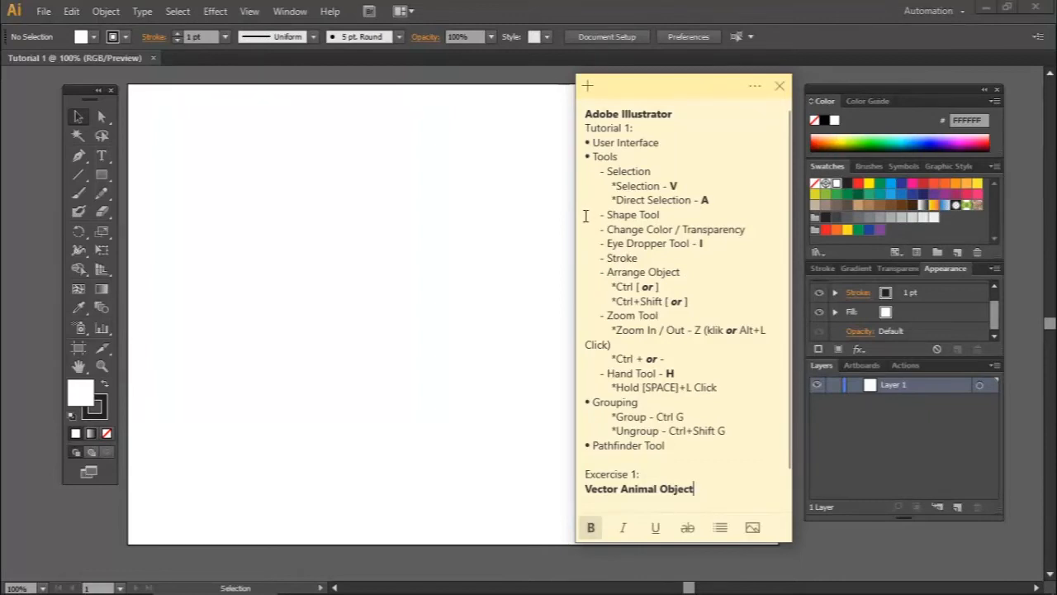
pyautogui.click(333, 177)
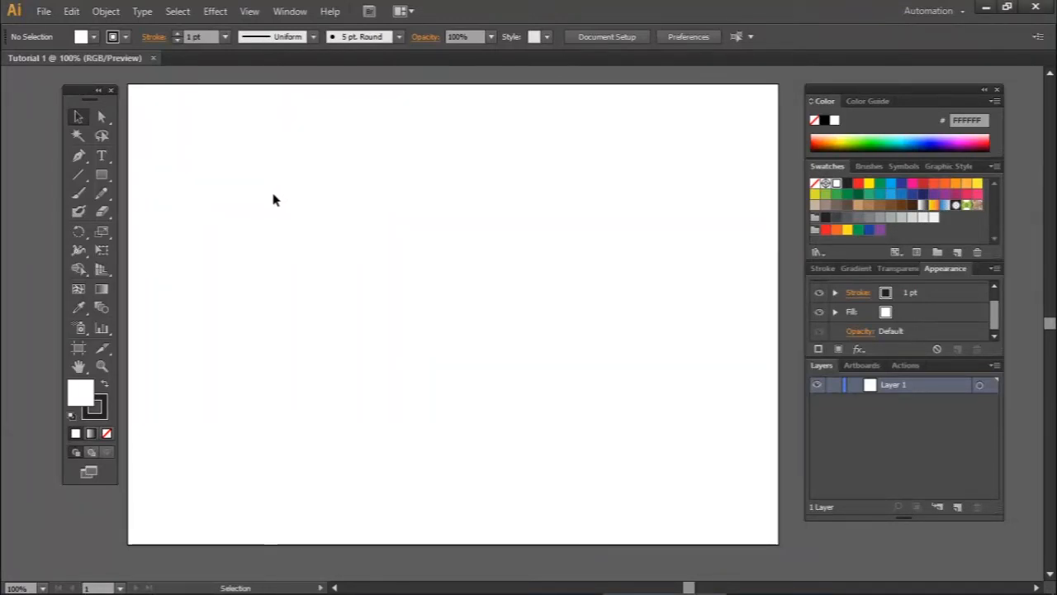
# Draw a rectangle in the artboard's upper-left area and fill it with red F90000.
pyautogui.click(101, 176)
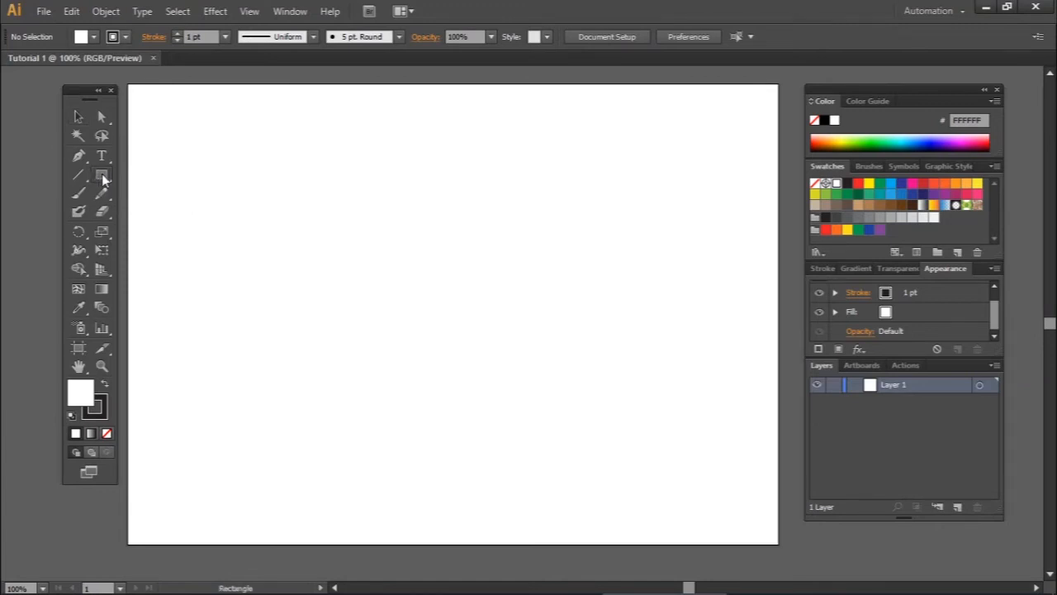
pyautogui.moveTo(198, 124); pyautogui.dragTo(380, 255)
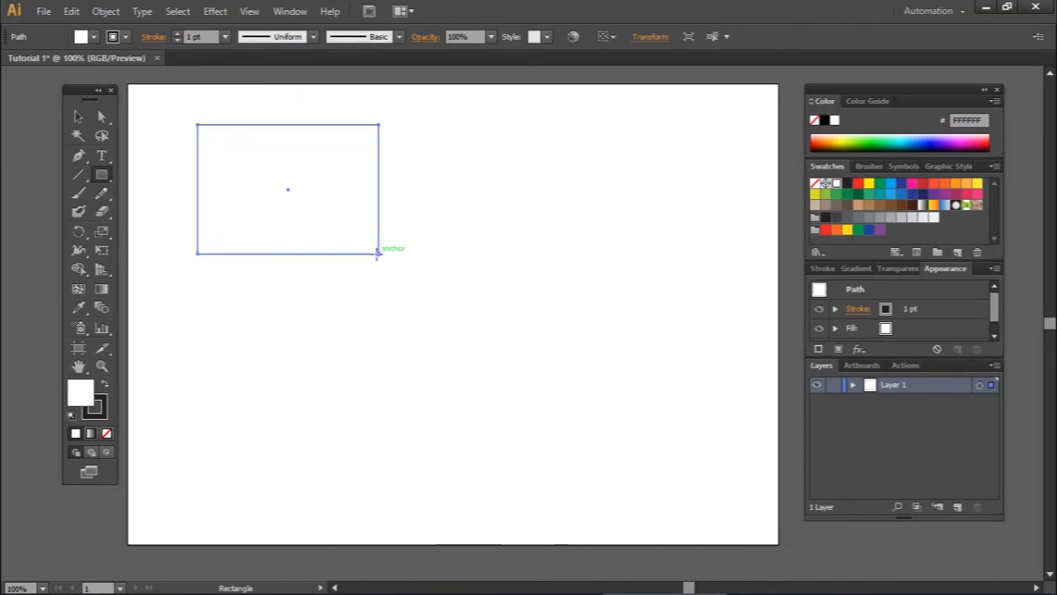
pyautogui.doubleClick(81, 395)
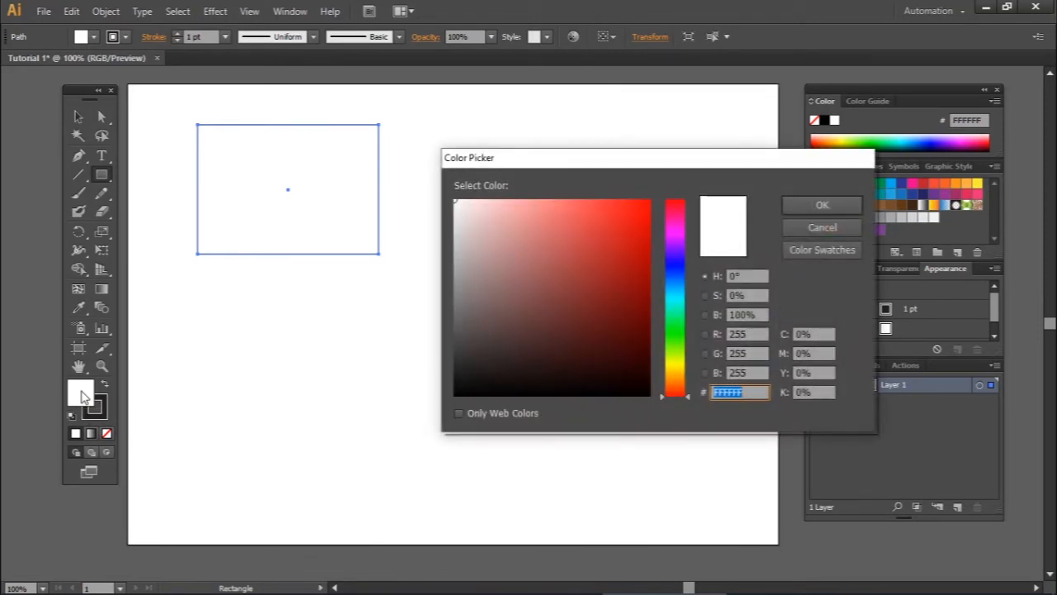
pyautogui.click(545, 280)
pyautogui.moveTo(546, 280); pyautogui.dragTo(650, 202)
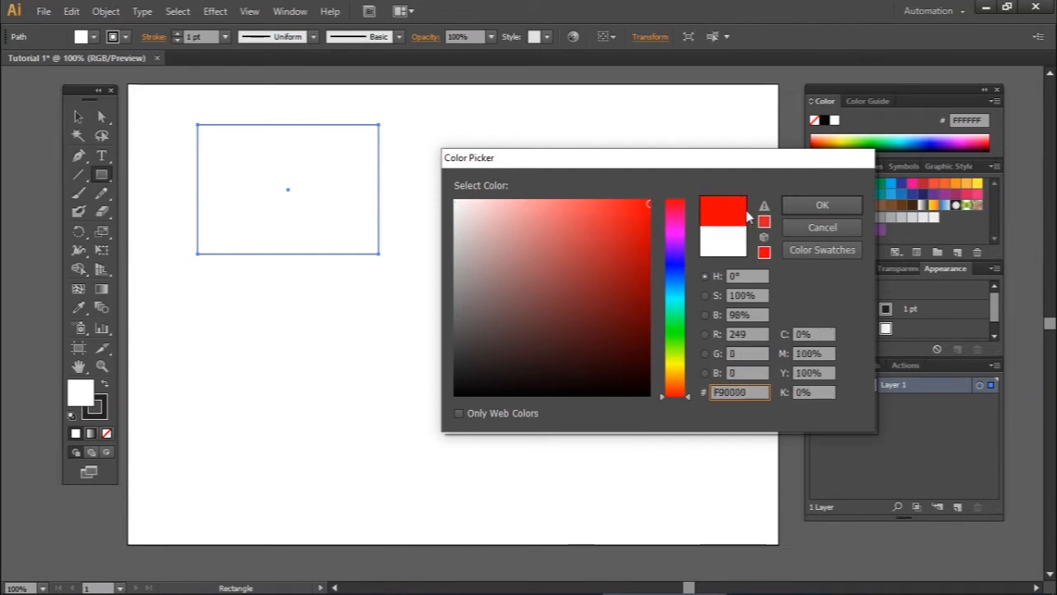
pyautogui.click(830, 213)
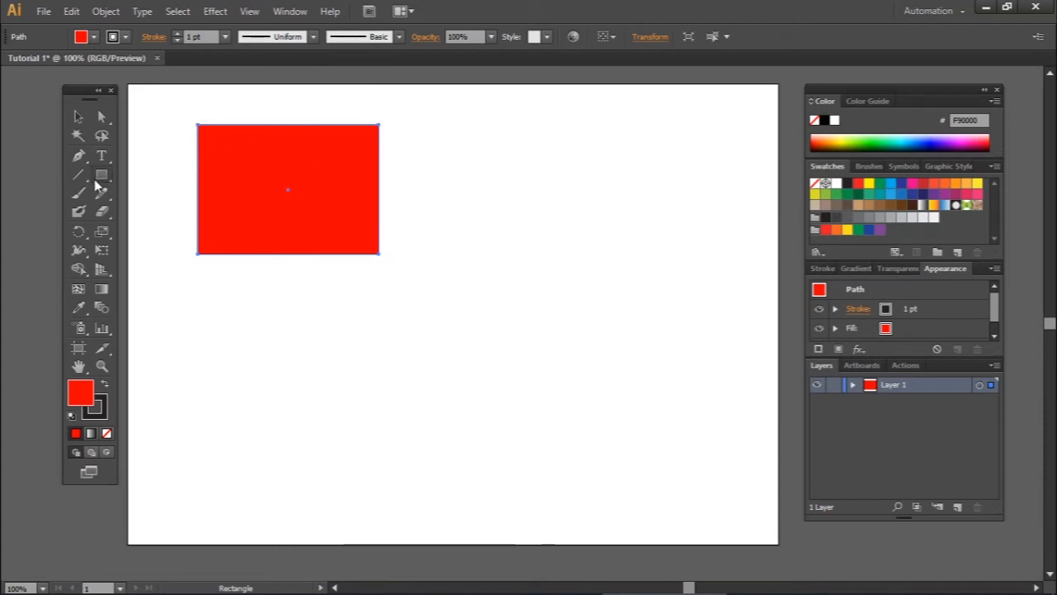
# Move the red rectangle around with the Selection tool, leave it near the artboard's upper-left corner, and deselect it.
pyautogui.click(76, 117)
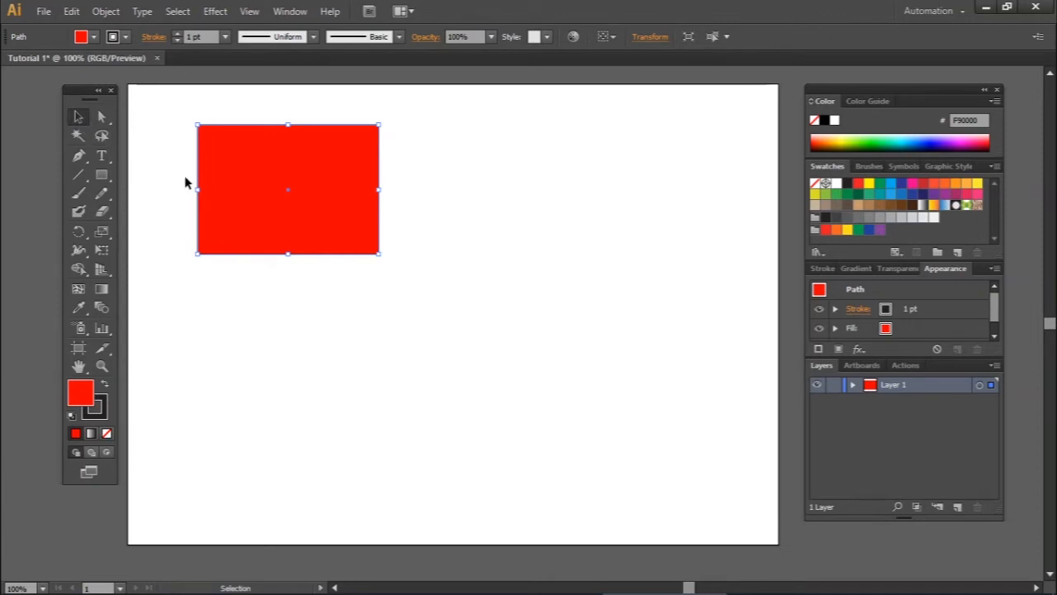
pyautogui.moveTo(261, 163); pyautogui.dragTo(289, 209)
pyautogui.click(599, 217)
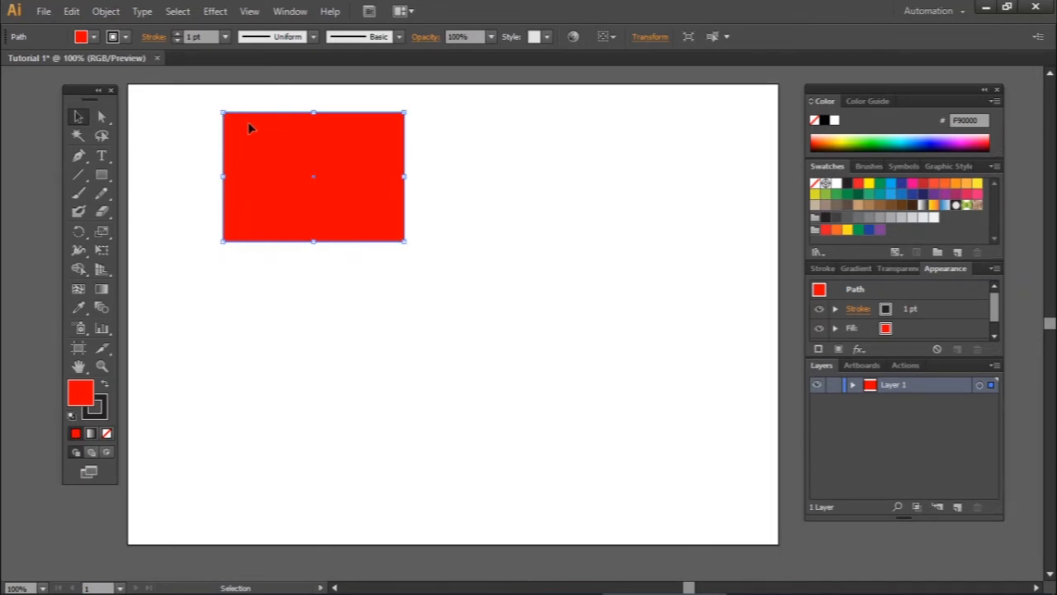
pyautogui.moveTo(277, 154); pyautogui.dragTo(281, 180)
pyautogui.moveTo(291, 182); pyautogui.dragTo(229, 189)
pyautogui.moveTo(215, 179)
pyautogui.mouseDown()
pyautogui.moveTo(448, 199)
pyautogui.moveTo(276, 168)
pyautogui.moveTo(246, 147)
pyautogui.moveTo(221, 195)
pyautogui.mouseUp()
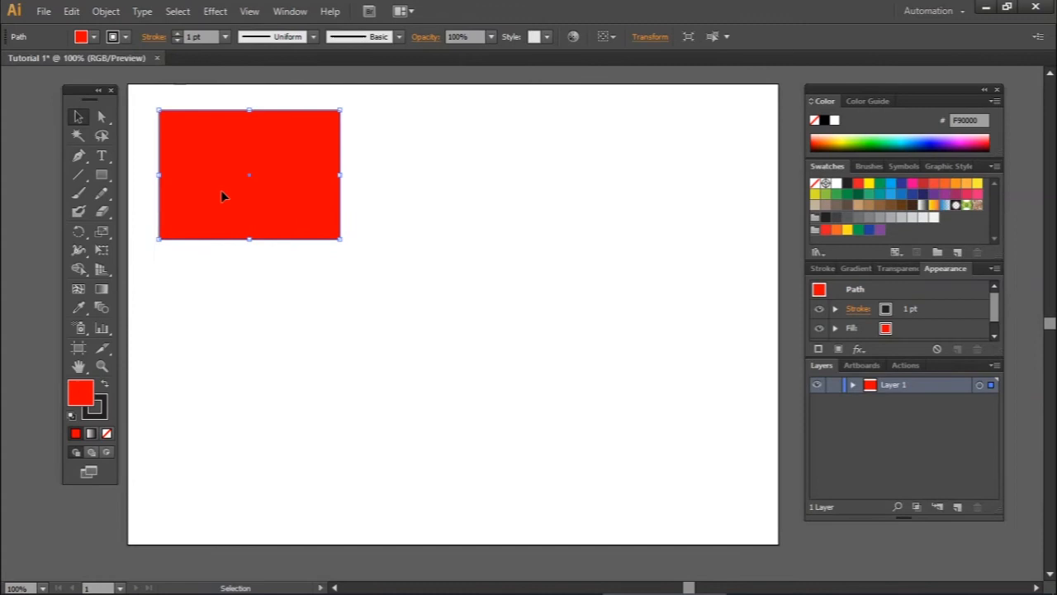
pyautogui.click(277, 289)
# Draw a second rectangle right of the artboard's center and fill it with blue 002FF7.
pyautogui.click(101, 175)
pyautogui.moveTo(460, 231)
pyautogui.mouseDown()
pyautogui.moveTo(623, 318)
pyautogui.moveTo(642, 367)
pyautogui.mouseUp()
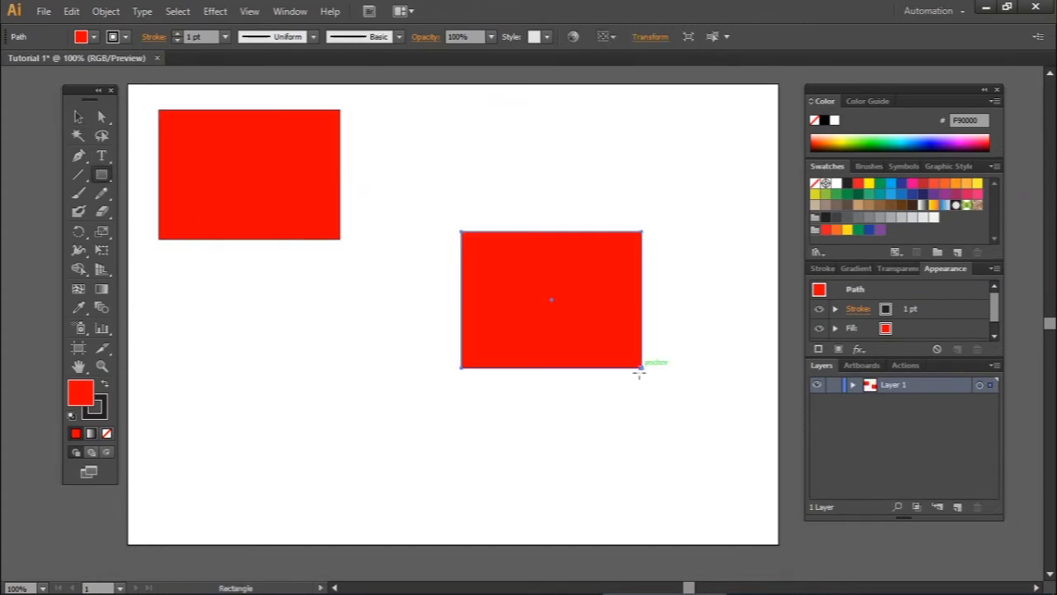
pyautogui.doubleClick(78, 392)
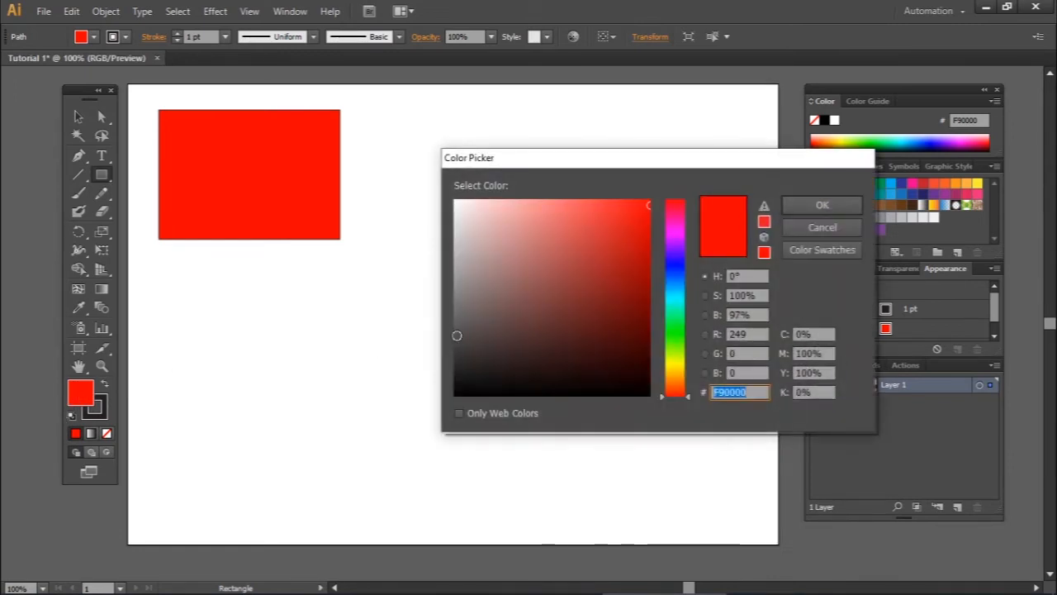
pyautogui.click(681, 271)
pyautogui.click(821, 204)
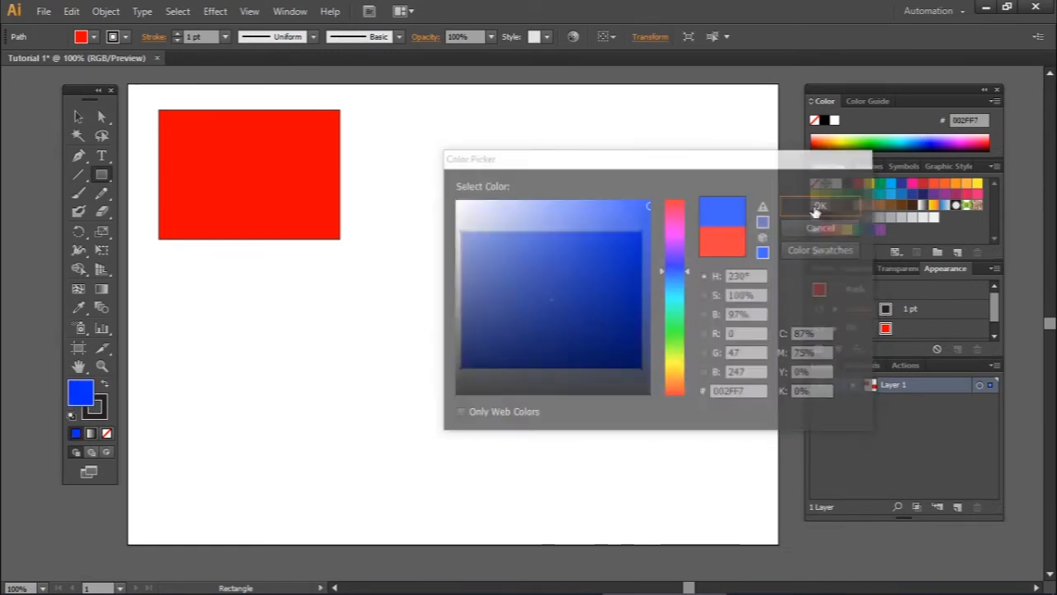
# Move both rectangles together with the Selection tool so the blue one overlaps the red one's lower-right corner.
pyautogui.click(77, 117)
pyautogui.moveTo(247, 188); pyautogui.dragTo(369, 199)
pyautogui.moveTo(527, 304); pyautogui.dragTo(395, 262)
pyautogui.click(366, 172)
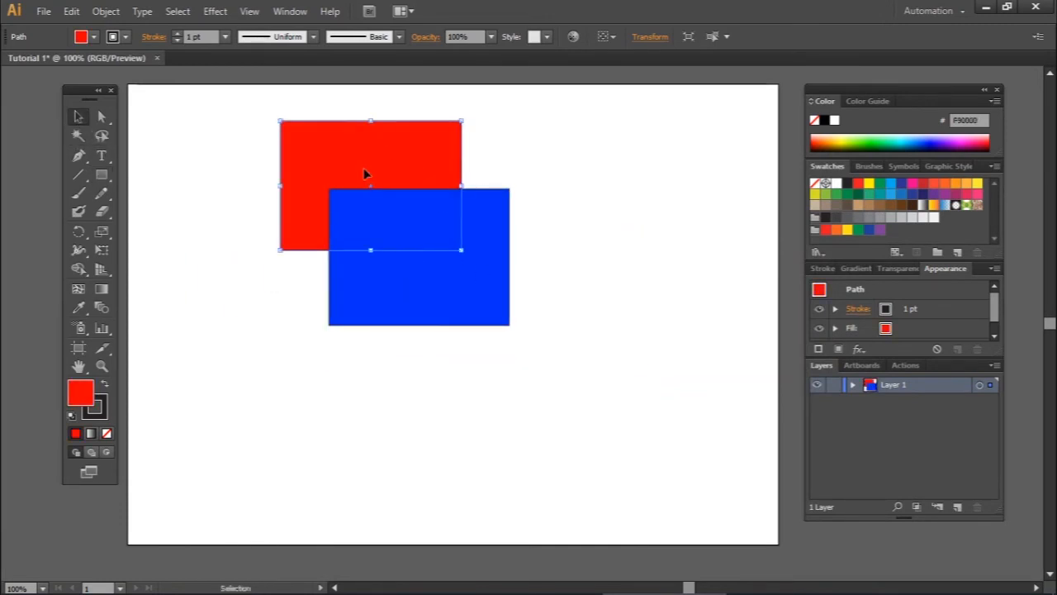
# Reposition both rectangles several times, ending with them apart, blue on the left and red to its right.
pyautogui.moveTo(365, 173); pyautogui.dragTo(257, 180)
pyautogui.moveTo(470, 310); pyautogui.dragTo(561, 423)
pyautogui.moveTo(527, 401); pyautogui.dragTo(347, 276)
pyautogui.moveTo(275, 158); pyautogui.dragTo(568, 170)
pyautogui.moveTo(318, 267); pyautogui.dragTo(407, 392)
pyautogui.moveTo(388, 379); pyautogui.dragTo(250, 199)
pyautogui.moveTo(545, 222); pyautogui.dragTo(482, 319)
pyautogui.moveTo(292, 203); pyautogui.dragTo(275, 240)
pyautogui.moveTo(467, 278); pyautogui.dragTo(491, 274)
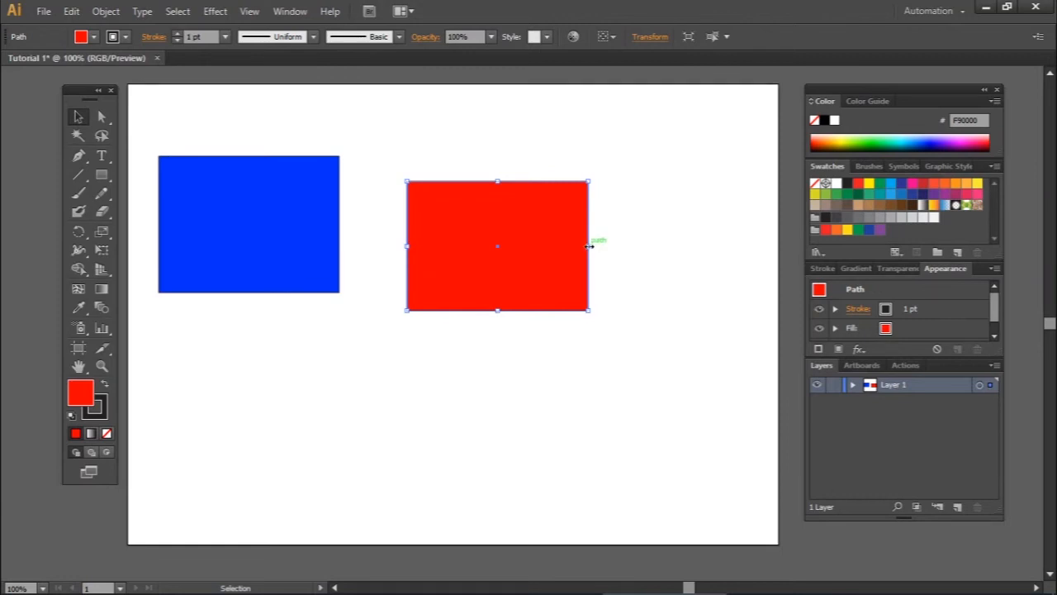
# Resize the red rectangle repeatedly by its bounding-box handles, ending with a small, nearly square shape, and deselect it.
pyautogui.moveTo(590, 245); pyautogui.dragTo(663, 246)
pyautogui.moveTo(532, 311)
pyautogui.mouseDown()
pyautogui.moveTo(534, 448)
pyautogui.moveTo(537, 302)
pyautogui.mouseUp()
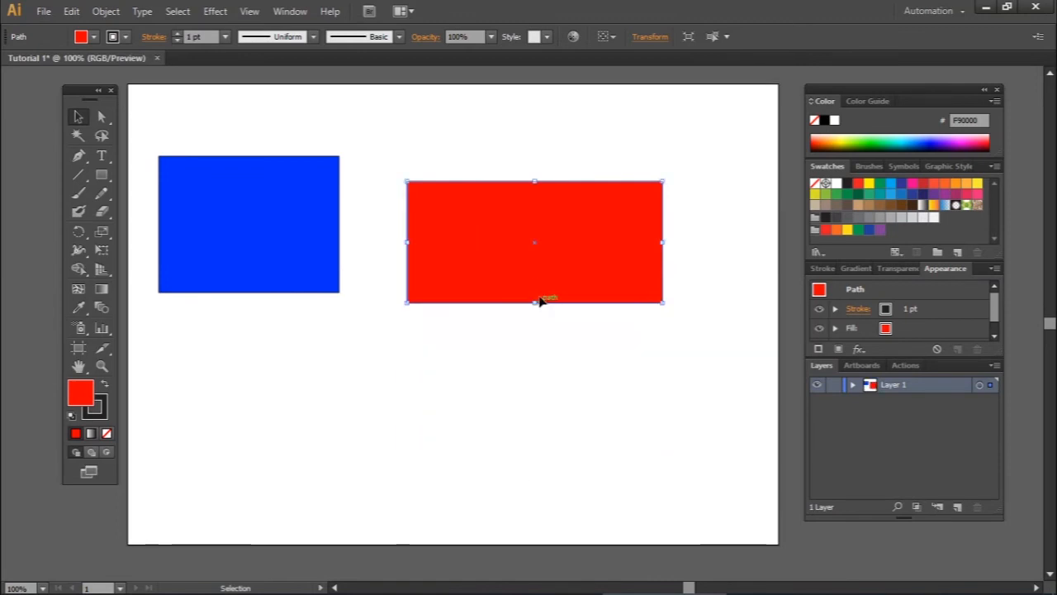
pyautogui.moveTo(535, 180); pyautogui.dragTo(535, 235)
pyautogui.moveTo(662, 235); pyautogui.dragTo(584, 173)
pyautogui.moveTo(585, 303); pyautogui.dragTo(534, 347)
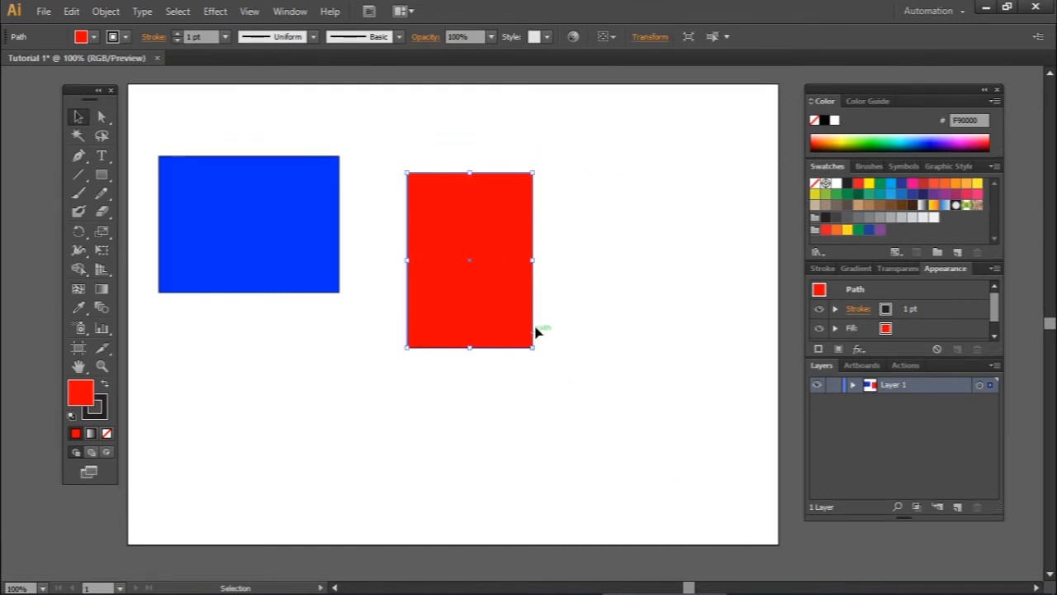
pyautogui.moveTo(535, 260); pyautogui.dragTo(653, 264)
pyautogui.moveTo(653, 172); pyautogui.dragTo(549, 208)
pyautogui.moveTo(549, 347); pyautogui.dragTo(517, 331)
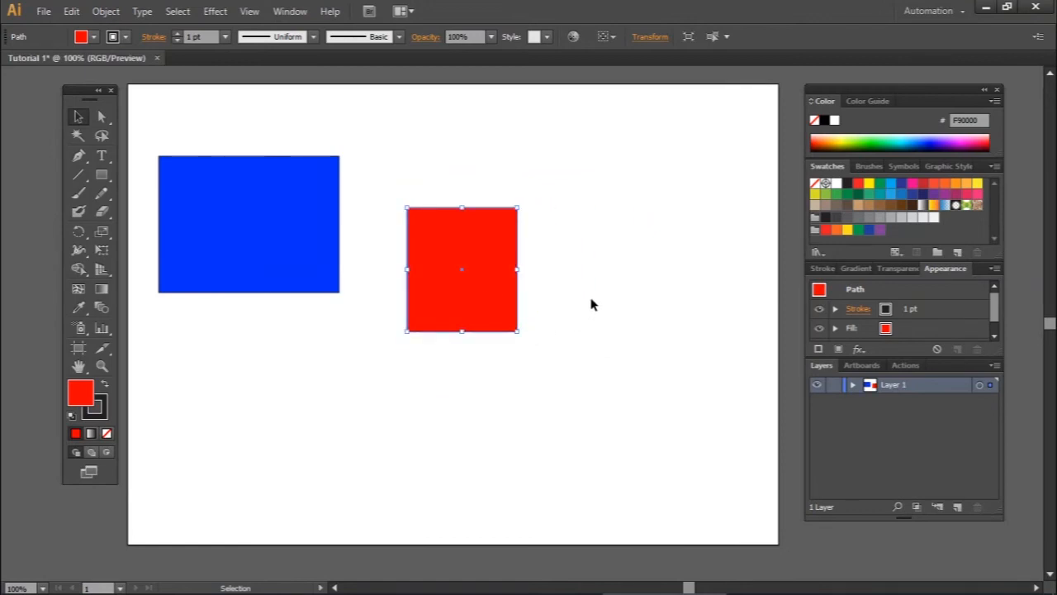
pyautogui.click(592, 302)
# Swap the two shapes with the Selection tool, placing the red one left of the blue rectangle.
pyautogui.click(261, 233)
pyautogui.moveTo(462, 304); pyautogui.dragTo(450, 237)
pyautogui.moveTo(221, 228); pyautogui.dragTo(333, 323)
pyautogui.moveTo(358, 360); pyautogui.dragTo(611, 311)
pyautogui.moveTo(404, 213); pyautogui.dragTo(214, 218)
pyautogui.moveTo(537, 281); pyautogui.dragTo(417, 262)
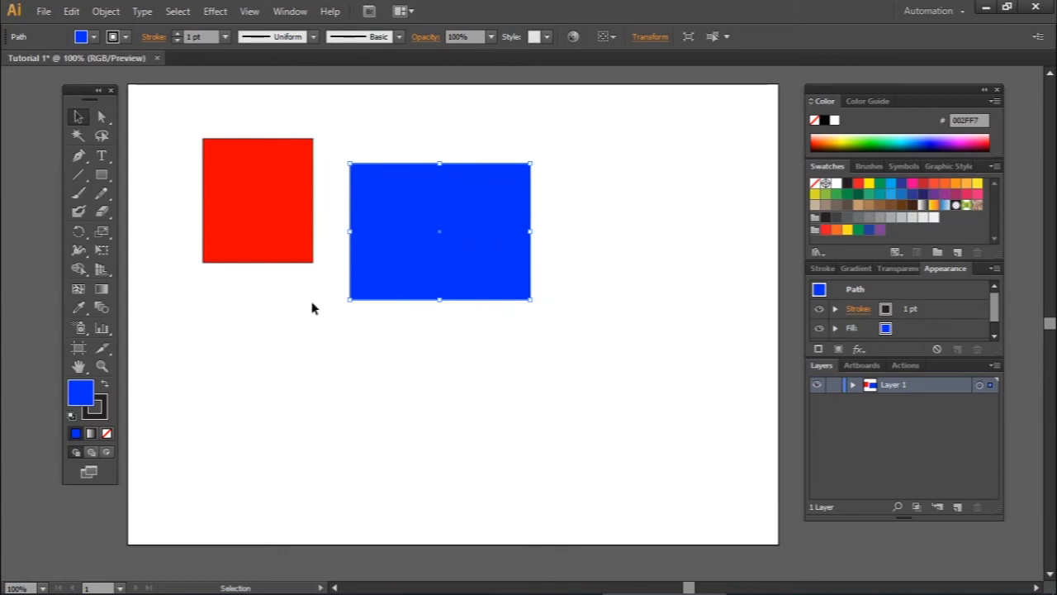
# Move both shapes around with the Direct Selection tool, ending with blue on the left and red at its upper right.
pyautogui.click(101, 118)
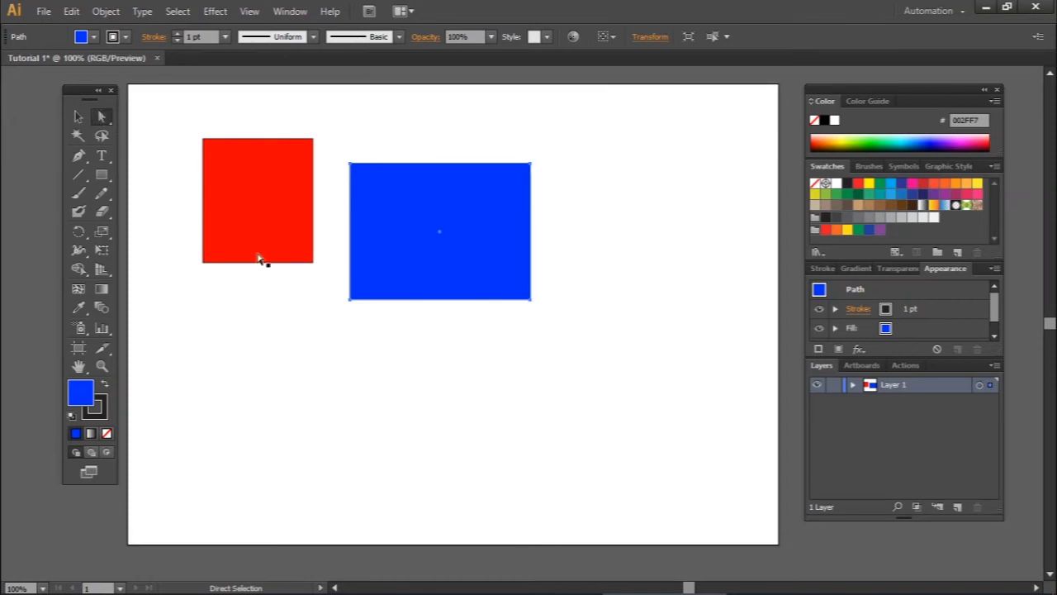
pyautogui.moveTo(265, 207); pyautogui.dragTo(631, 282)
pyautogui.moveTo(441, 255); pyautogui.dragTo(278, 275)
pyautogui.moveTo(607, 320); pyautogui.dragTo(436, 252)
pyautogui.moveTo(276, 264); pyautogui.dragTo(630, 316)
pyautogui.moveTo(479, 239); pyautogui.dragTo(257, 230)
pyautogui.moveTo(620, 330); pyautogui.dragTo(387, 280)
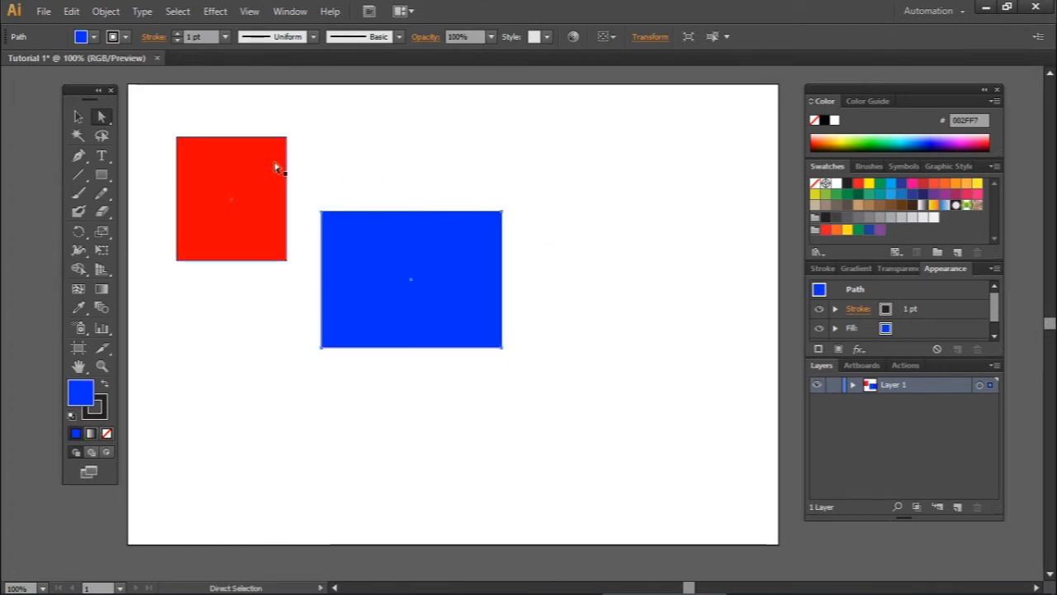
pyautogui.moveTo(224, 177); pyautogui.dragTo(628, 190)
pyautogui.moveTo(411, 264); pyautogui.dragTo(342, 257)
pyautogui.moveTo(632, 213); pyautogui.dragTo(543, 209)
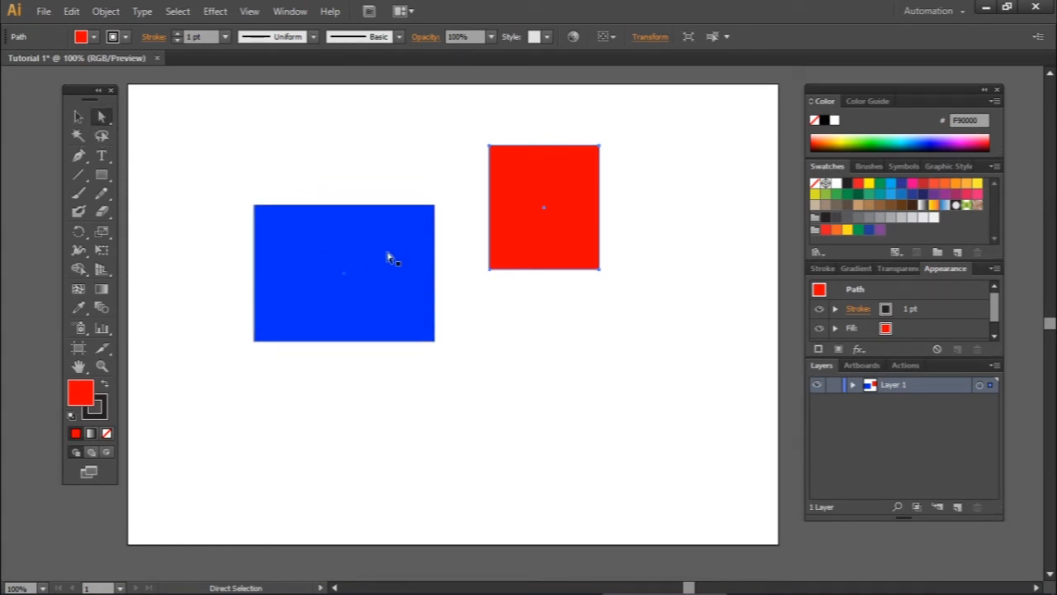
# Select the blue and red shapes alternately, and compare how the Selection and Direct Selection tools display a selected path.
pyautogui.click(393, 252)
pyautogui.click(526, 222)
pyautogui.click(396, 256)
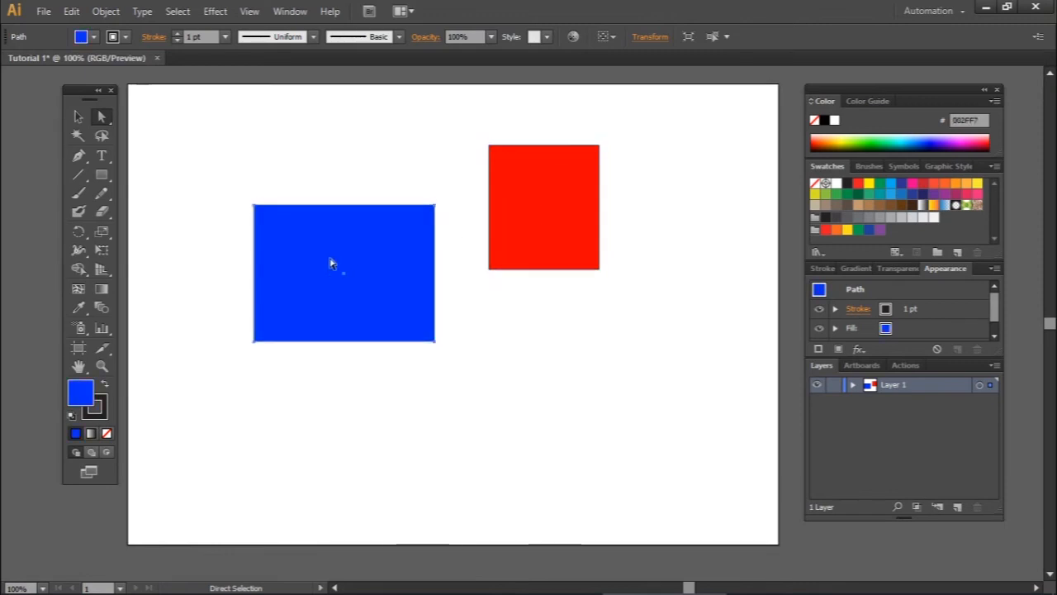
pyautogui.click(525, 207)
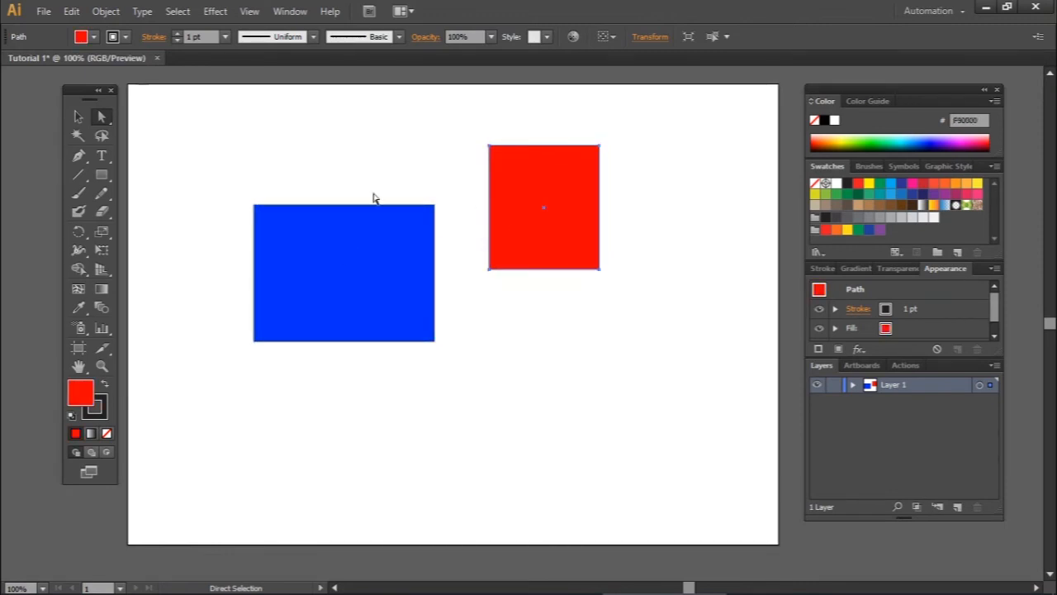
pyautogui.click(78, 117)
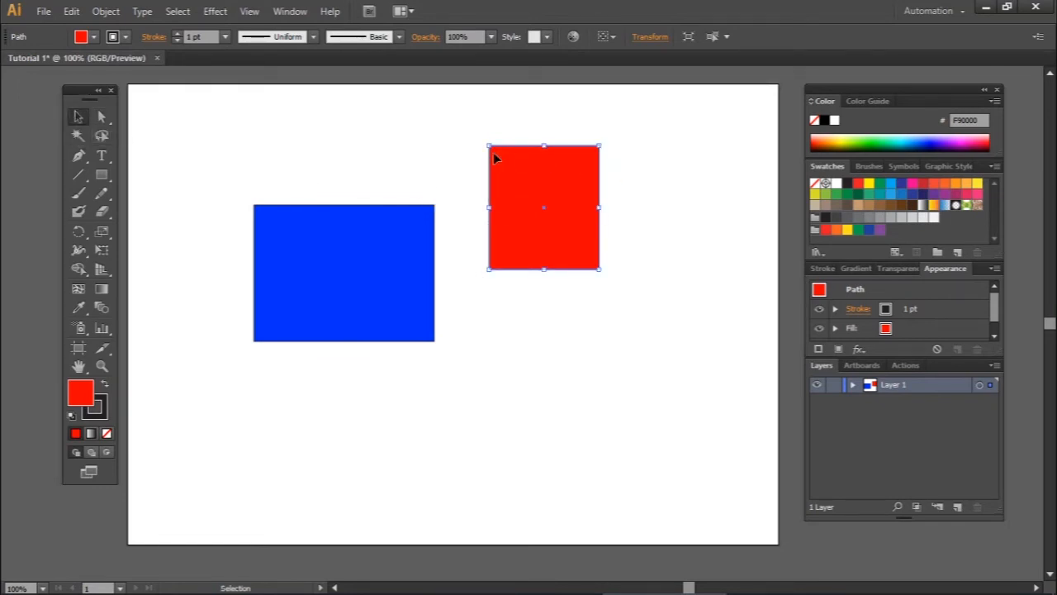
pyautogui.click(102, 118)
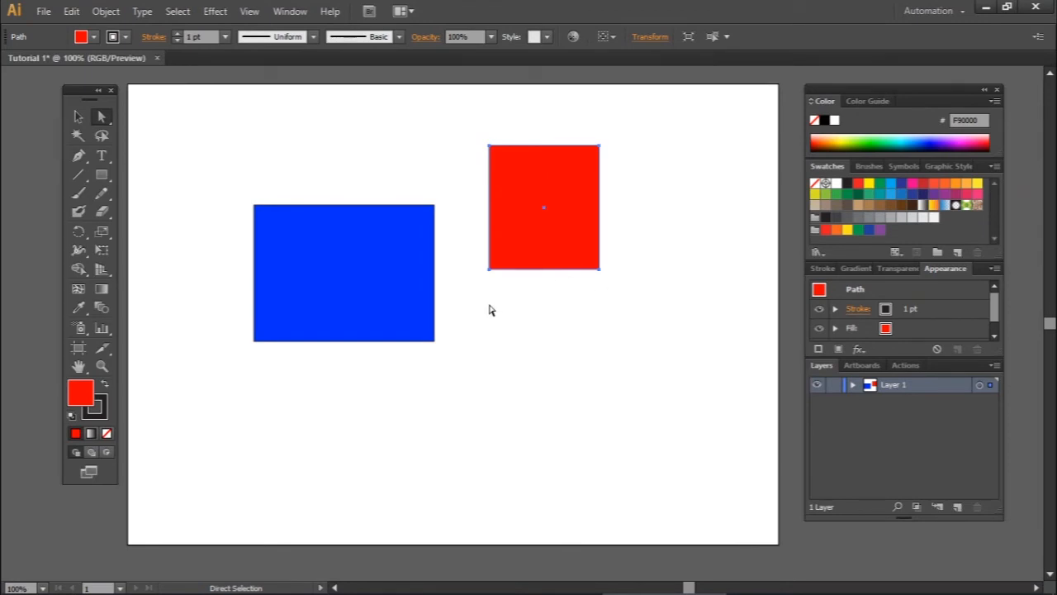
# Reshape the red rectangle into an arrowhead by moving its anchor points with Direct Selection, and shift the whole shape slightly down and right.
pyautogui.click(598, 337)
pyautogui.click(546, 229)
pyautogui.moveTo(602, 151); pyautogui.dragTo(602, 152)
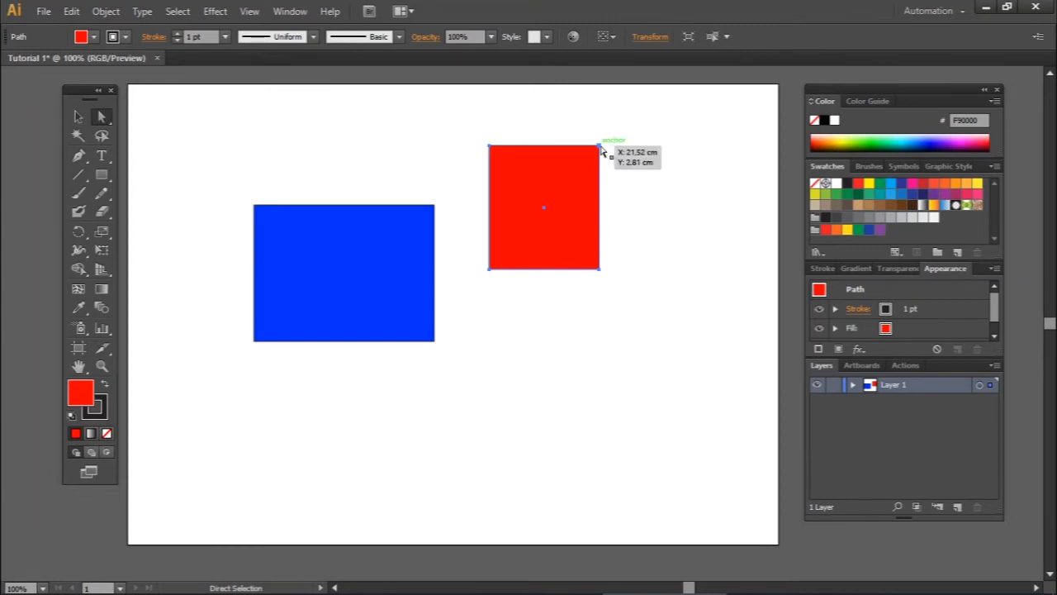
pyautogui.moveTo(602, 151); pyautogui.dragTo(604, 151)
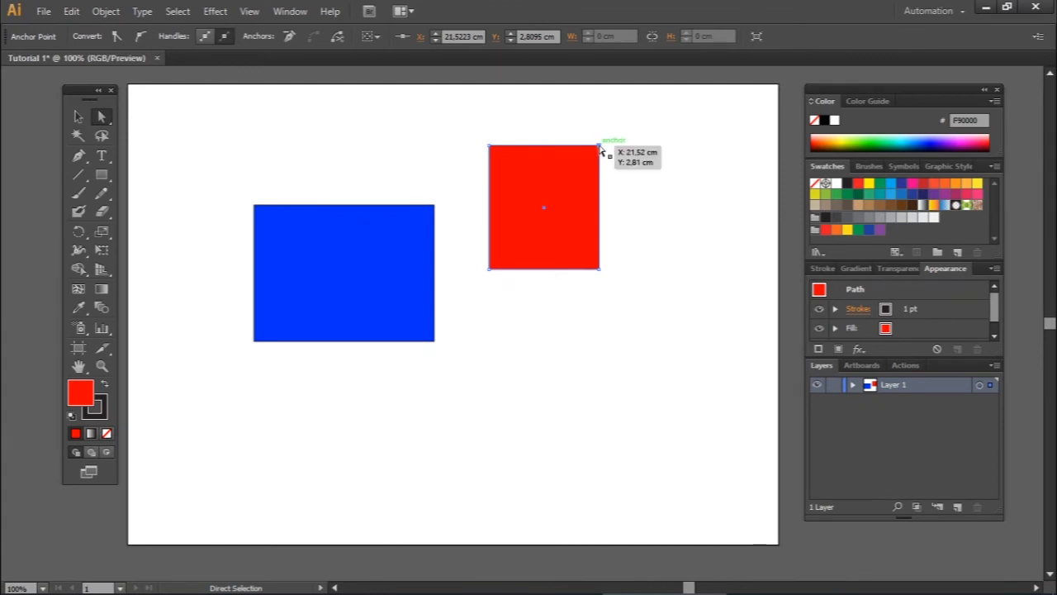
pyautogui.moveTo(601, 146)
pyautogui.mouseDown()
pyautogui.moveTo(542, 233)
pyautogui.moveTo(603, 167)
pyautogui.mouseUp()
pyautogui.moveTo(603, 166); pyautogui.dragTo(653, 234)
pyautogui.moveTo(601, 268); pyautogui.dragTo(537, 208)
pyautogui.moveTo(493, 152); pyautogui.dragTo(551, 124)
pyautogui.moveTo(539, 208)
pyautogui.mouseDown()
pyautogui.moveTo(583, 242)
pyautogui.moveTo(556, 205)
pyautogui.mouseUp()
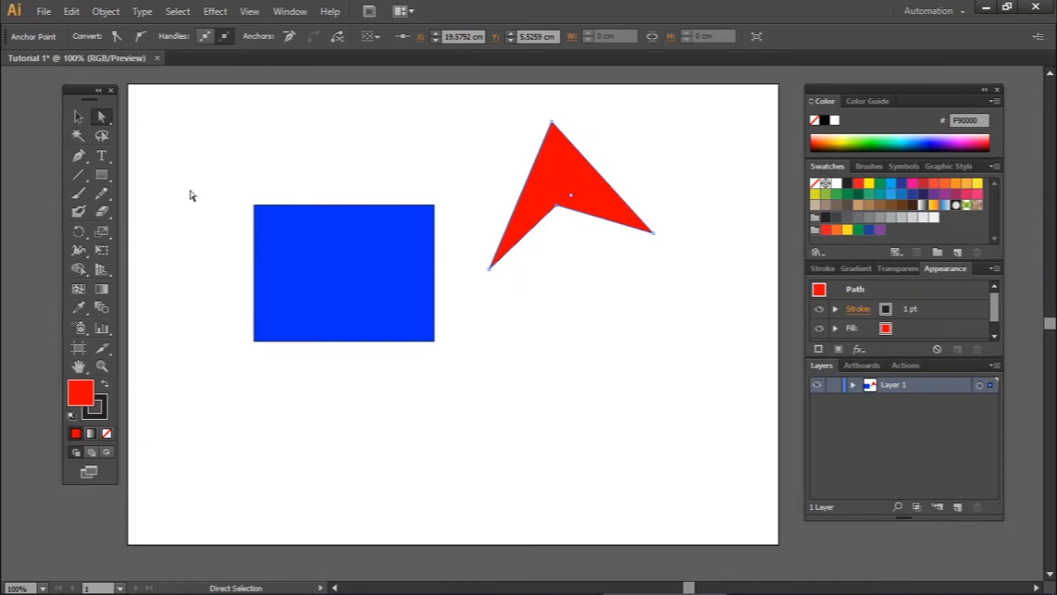
pyautogui.click(78, 116)
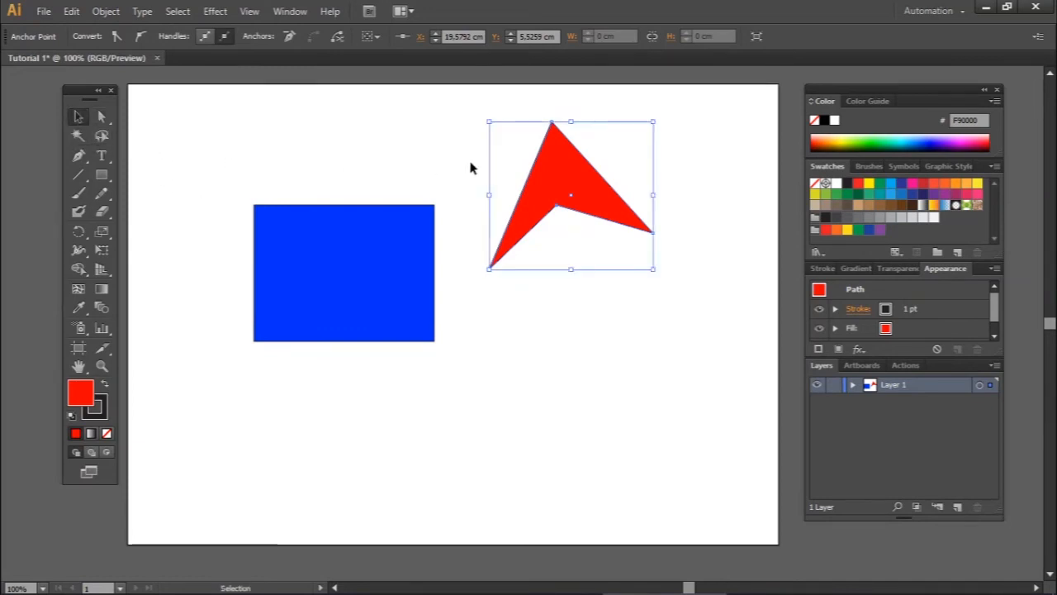
pyautogui.moveTo(655, 236); pyautogui.dragTo(682, 250)
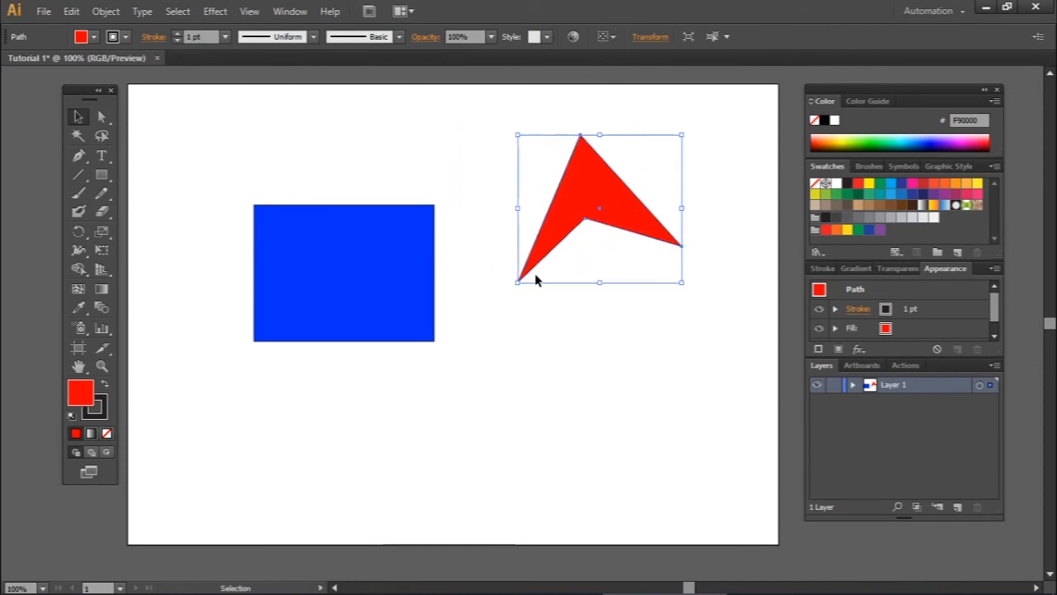
# Reposition the red arrowhead's anchor points with Direct Selection to form a notched shape with a vertical left edge.
pyautogui.click(100, 117)
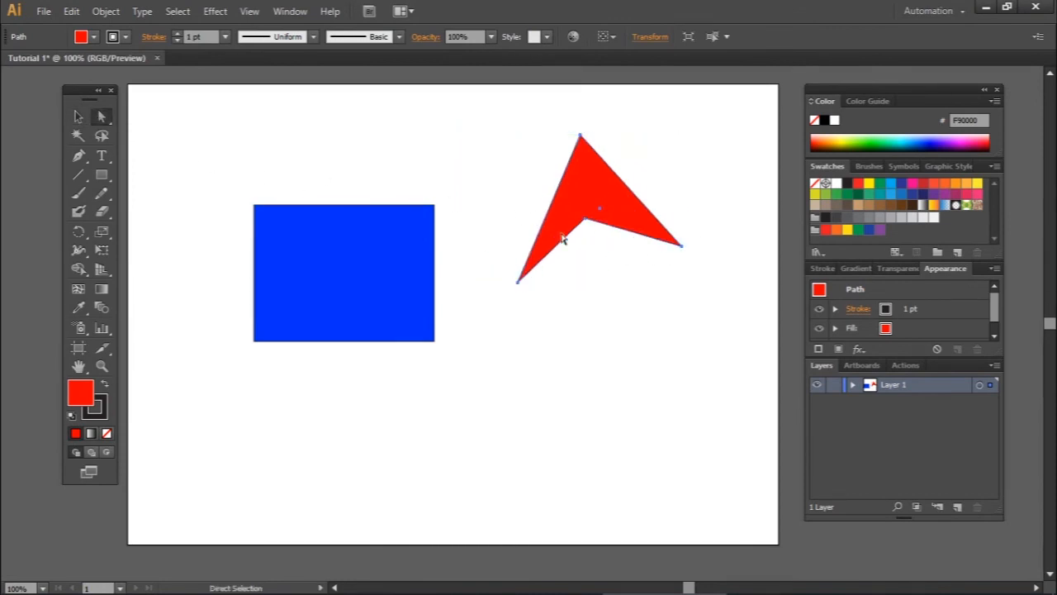
pyautogui.click(518, 284)
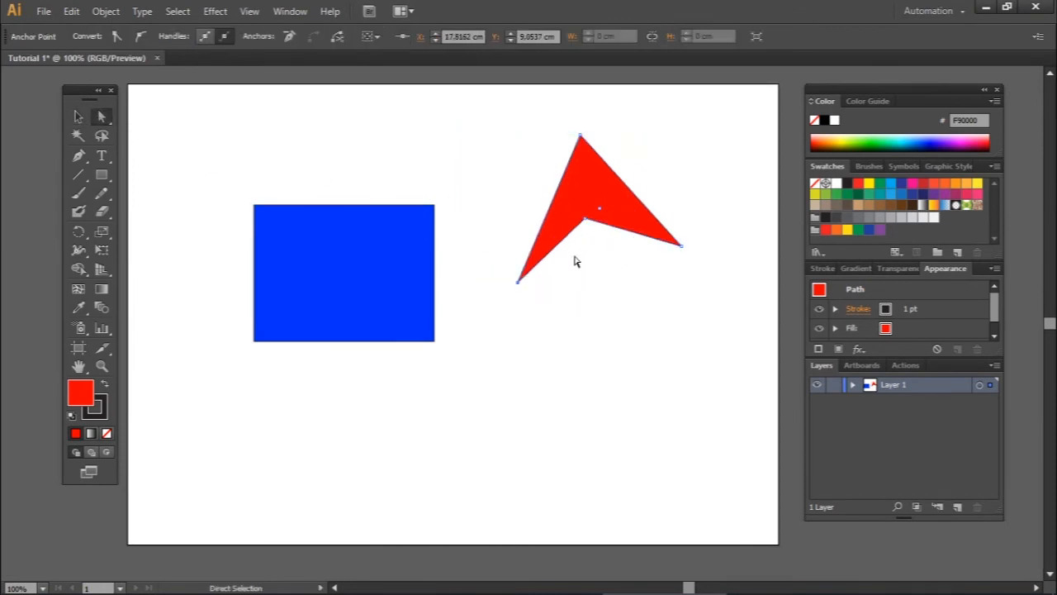
pyautogui.moveTo(587, 220)
pyautogui.mouseDown()
pyautogui.moveTo(611, 364)
pyautogui.moveTo(590, 220)
pyautogui.moveTo(613, 302)
pyautogui.moveTo(593, 213)
pyautogui.moveTo(591, 230)
pyautogui.moveTo(596, 199)
pyautogui.moveTo(601, 267)
pyautogui.moveTo(594, 207)
pyautogui.mouseUp()
pyautogui.moveTo(583, 137); pyautogui.dragTo(541, 124)
pyautogui.moveTo(591, 190); pyautogui.dragTo(560, 205)
pyautogui.moveTo(683, 251); pyautogui.dragTo(633, 230)
pyautogui.moveTo(566, 213); pyautogui.dragTo(577, 234)
pyautogui.moveTo(542, 124); pyautogui.dragTo(553, 174)
pyautogui.moveTo(577, 230); pyautogui.dragTo(565, 217)
pyautogui.moveTo(555, 176); pyautogui.dragTo(518, 113)
pyautogui.moveTo(634, 230); pyautogui.dragTo(635, 188)
pyautogui.moveTo(570, 221); pyautogui.dragTo(560, 194)
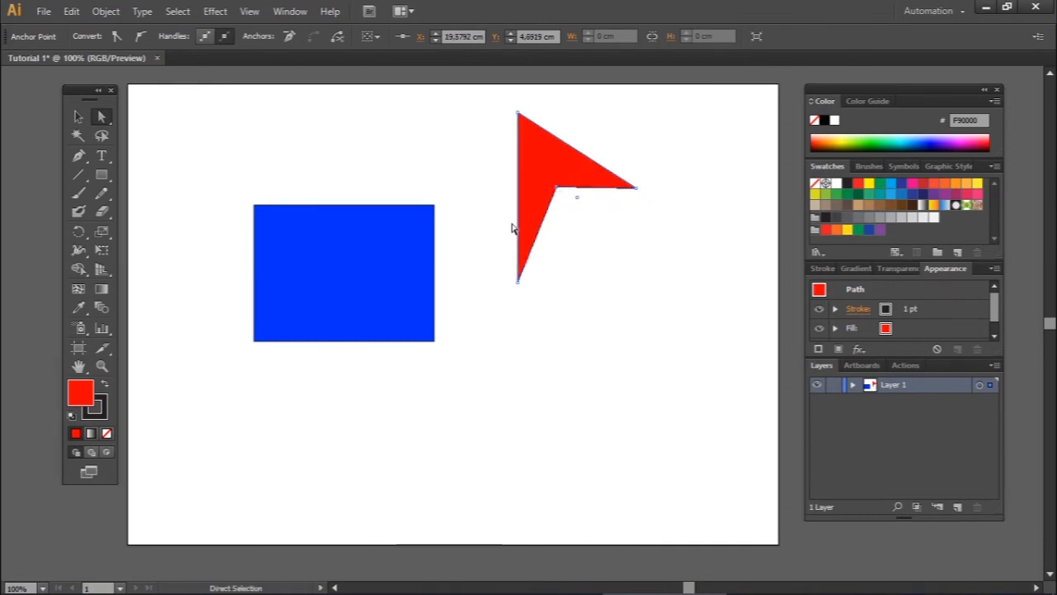
# Move the red and blue shapes around with the Selection tool, ending with the red one overlapping the blue rectangle's lower-left corner.
pyautogui.click(78, 117)
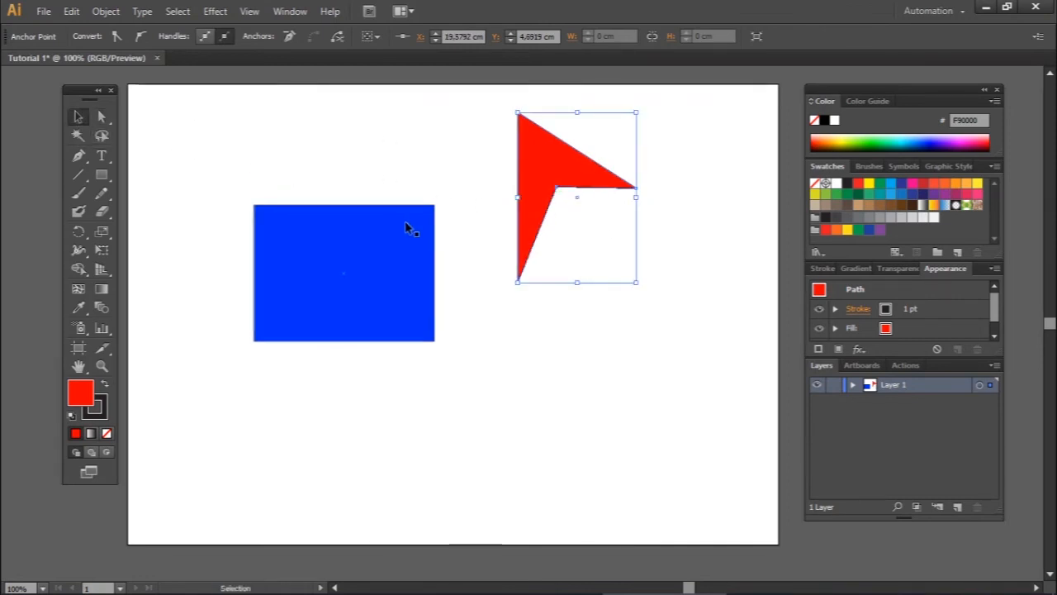
pyautogui.click(542, 347)
pyautogui.moveTo(556, 173); pyautogui.dragTo(589, 242)
pyautogui.moveTo(562, 210); pyautogui.dragTo(521, 135)
pyautogui.moveTo(363, 252); pyautogui.dragTo(280, 153)
pyautogui.moveTo(517, 160); pyautogui.dragTo(451, 197)
pyautogui.moveTo(322, 214); pyautogui.dragTo(375, 334)
pyautogui.moveTo(467, 225); pyautogui.dragTo(542, 228)
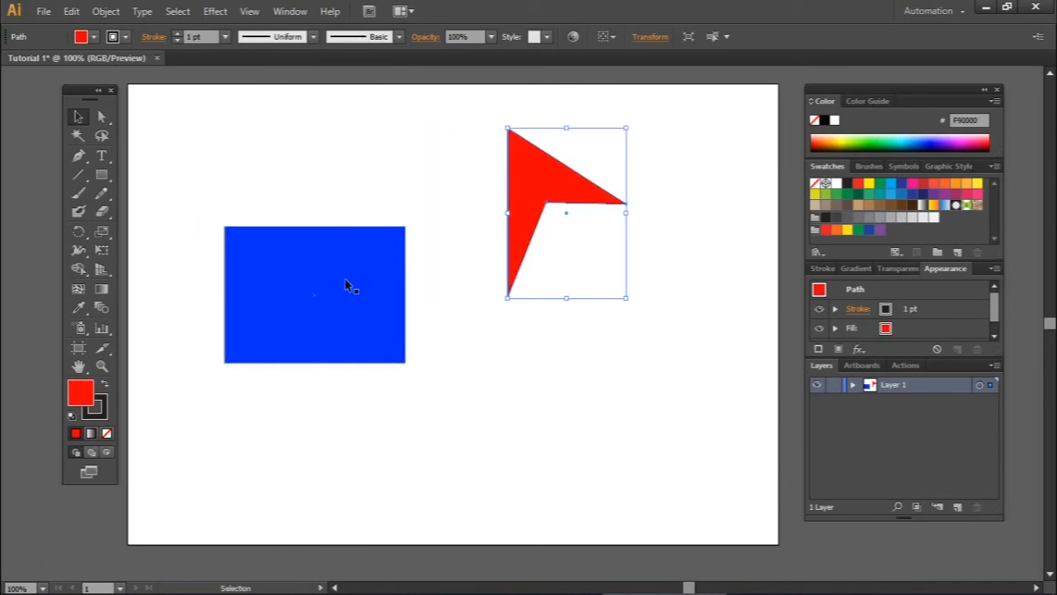
pyautogui.moveTo(349, 286); pyautogui.dragTo(448, 191)
pyautogui.moveTo(540, 196); pyautogui.dragTo(579, 282)
pyautogui.moveTo(564, 286); pyautogui.dragTo(260, 260)
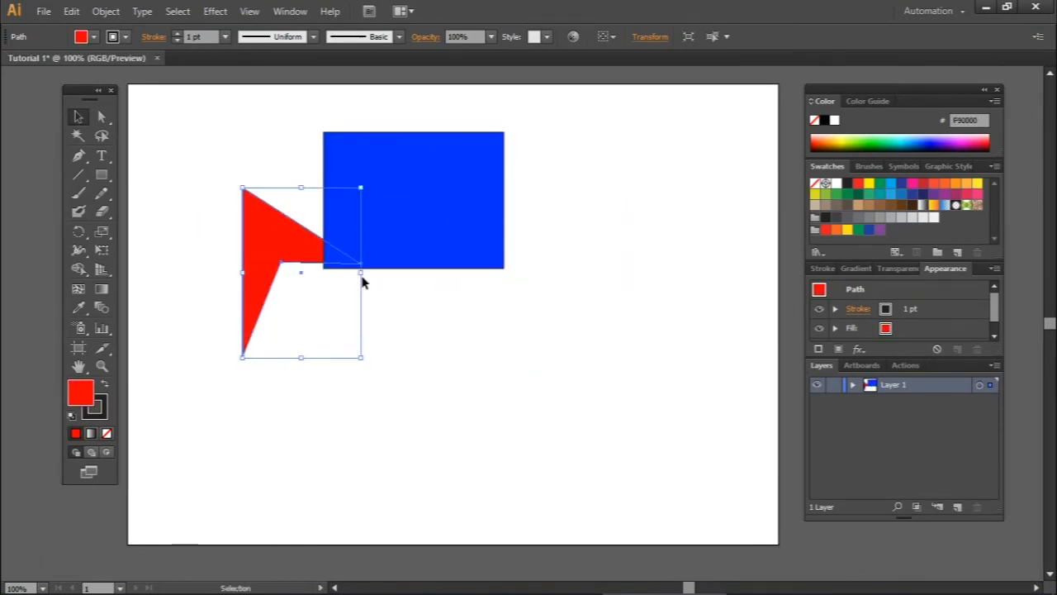
# Stretch the red shape wider and taller by its bounding box, and move both shapes so blue sits at its right.
pyautogui.moveTo(361, 271); pyautogui.dragTo(459, 272)
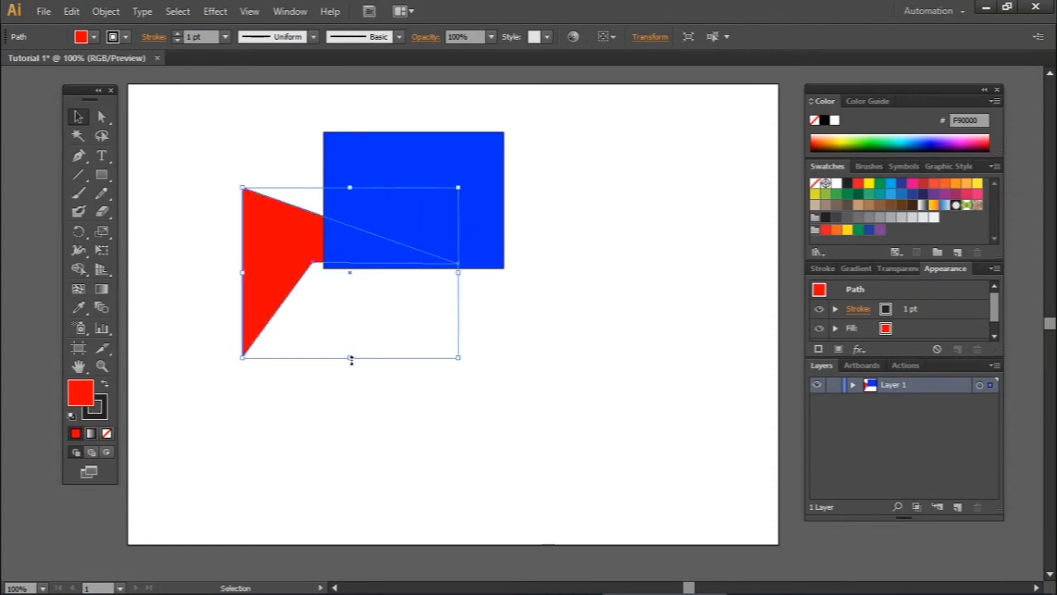
pyautogui.moveTo(351, 360); pyautogui.dragTo(344, 427)
pyautogui.moveTo(290, 274); pyautogui.dragTo(262, 208)
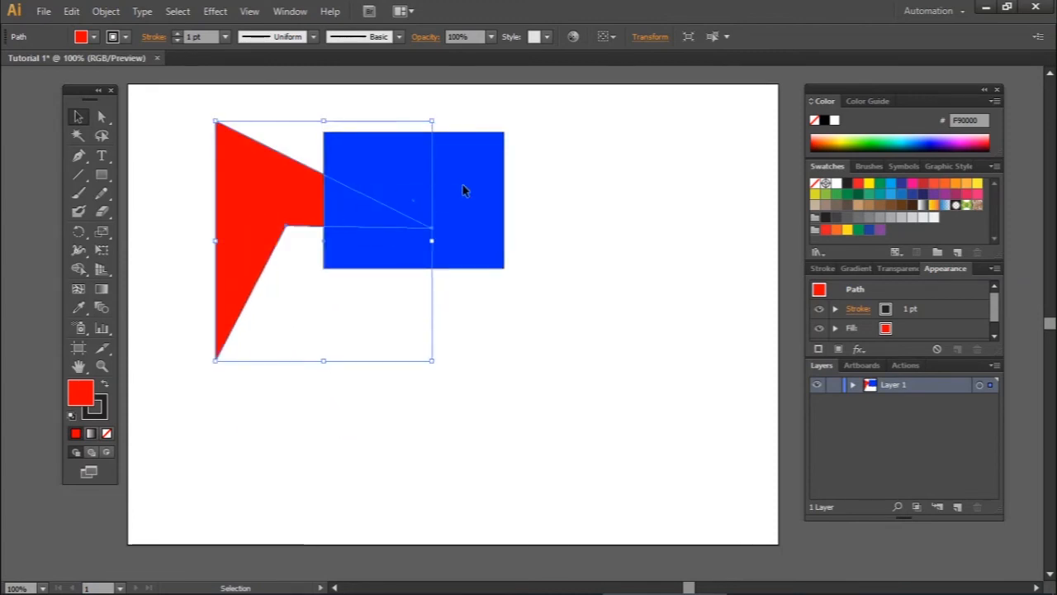
pyautogui.moveTo(434, 205); pyautogui.dragTo(647, 222)
pyautogui.moveTo(302, 202); pyautogui.dragTo(432, 190)
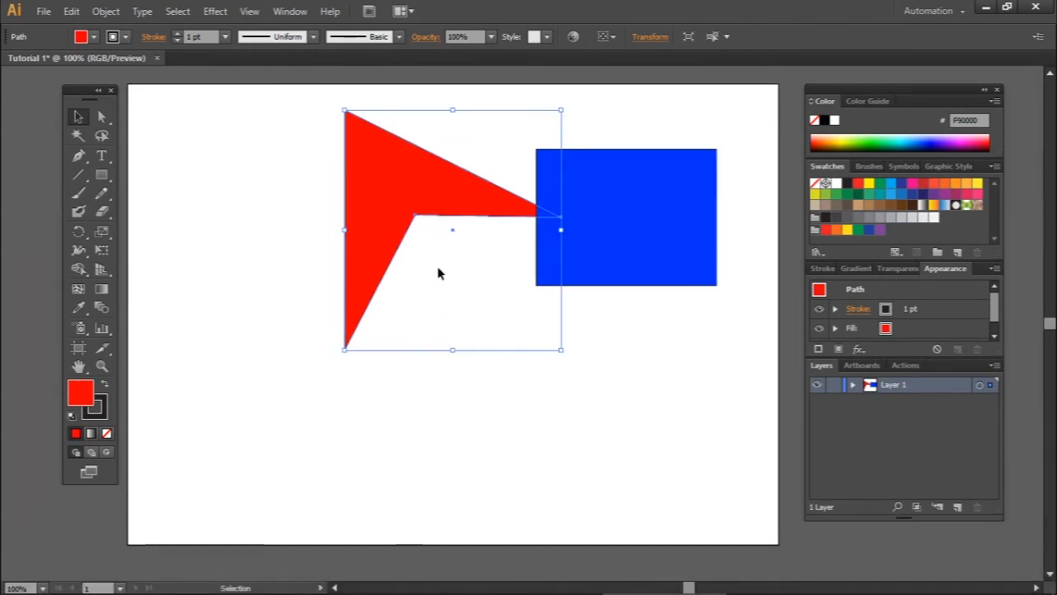
# Delete the red shape and the blue rectangle from the artboard.
pyautogui.press('Delete')
pyautogui.click(587, 252)
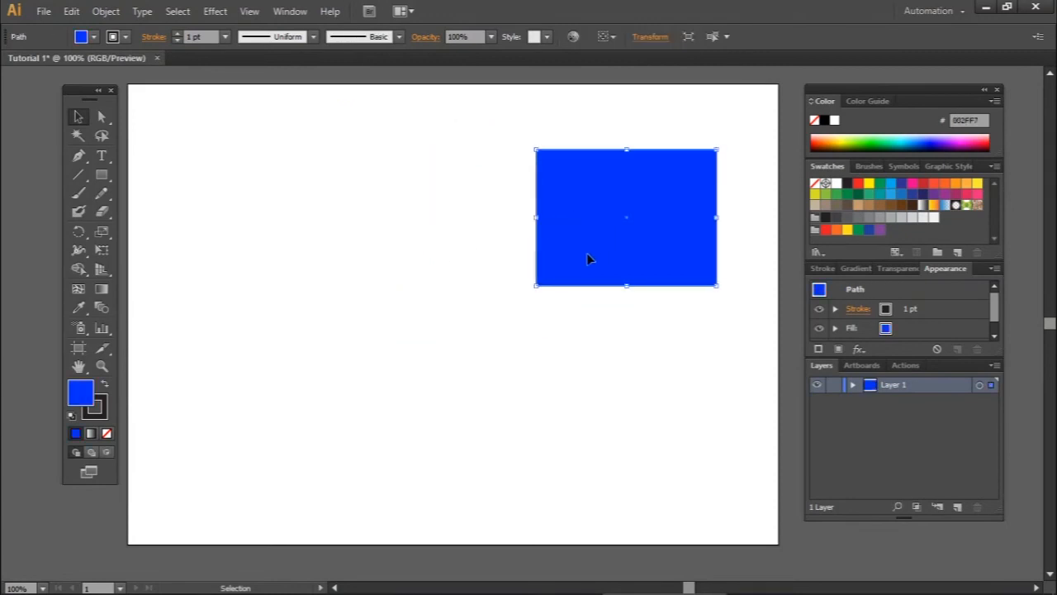
pyautogui.press('Delete')
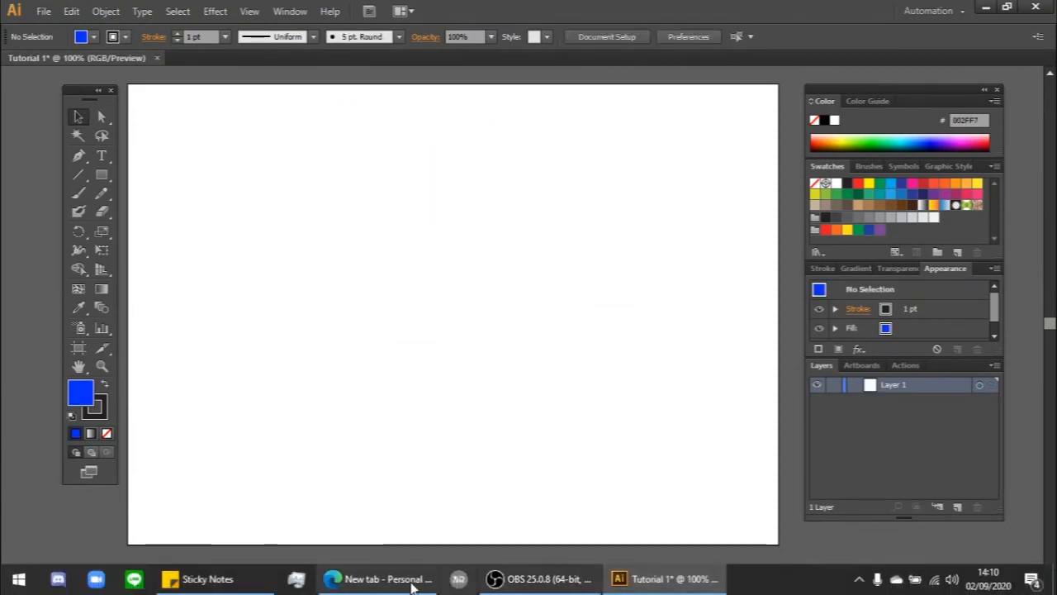
# Check the Tutorial 1 topic list in Sticky Notes, and view the available shape tools in Illustrator.
pyautogui.click(238, 586)
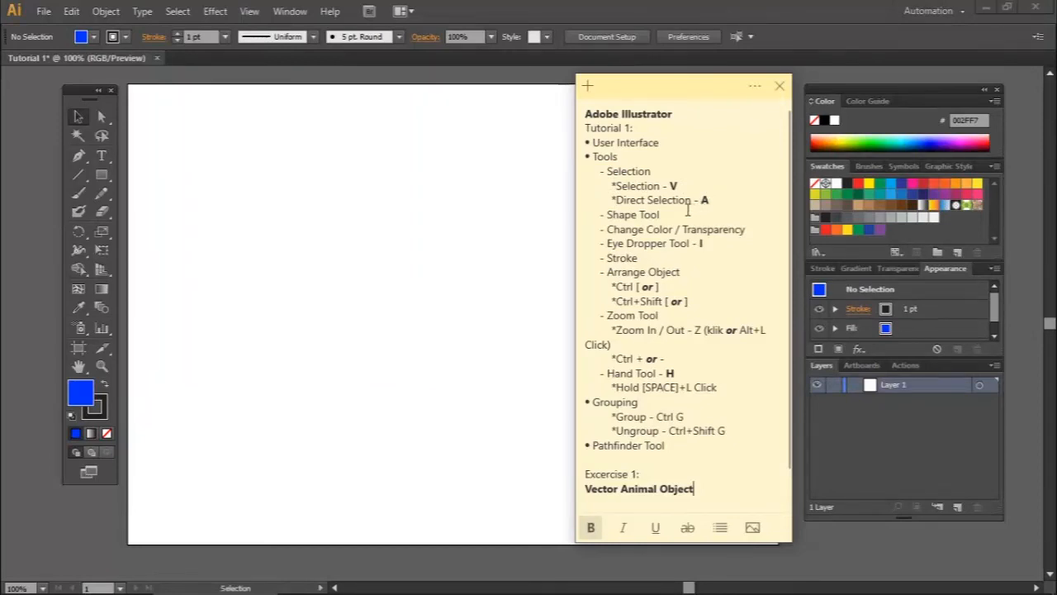
pyautogui.click(103, 177)
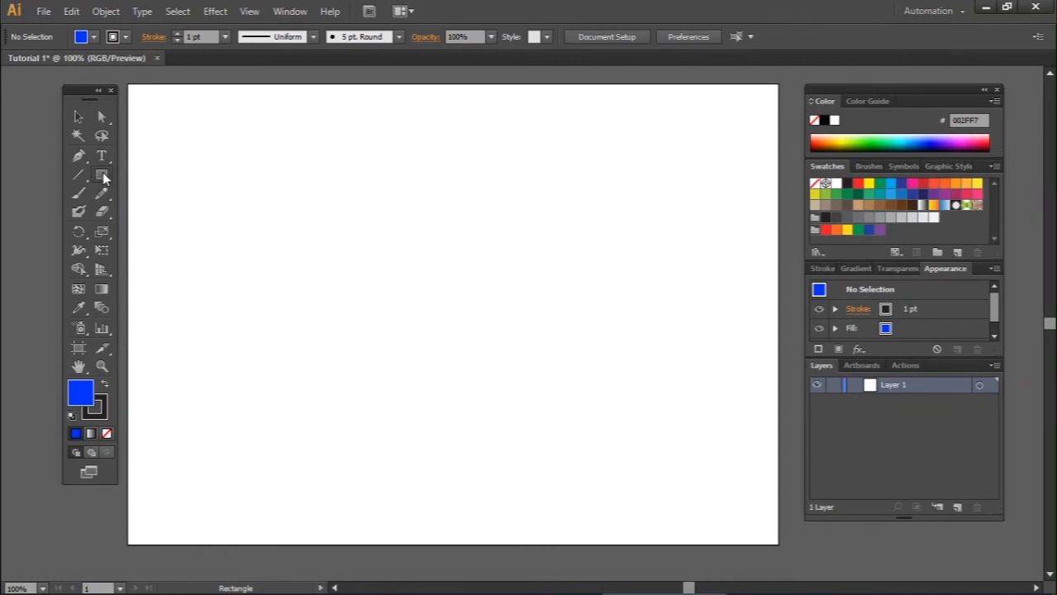
pyautogui.click(103, 175)
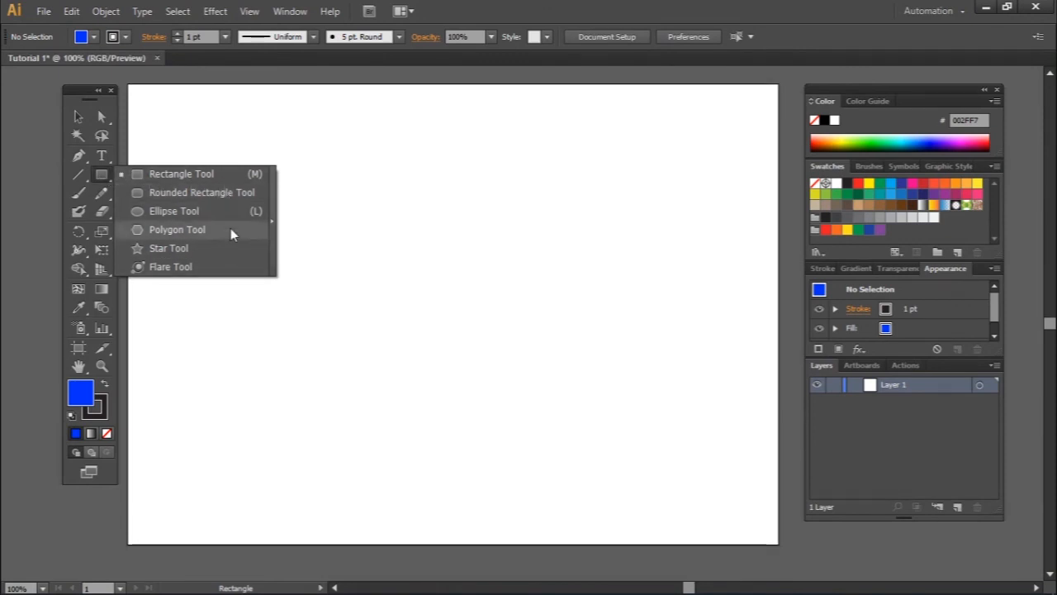
# Draw two blue rectangles of different sizes with the Rectangle tool, a smaller one at upper left and a larger one beside it.
pyautogui.click(99, 177)
pyautogui.click(99, 177)
pyautogui.click(192, 172)
pyautogui.moveTo(226, 135); pyautogui.dragTo(340, 214)
pyautogui.moveTo(393, 163); pyautogui.dragTo(540, 274)
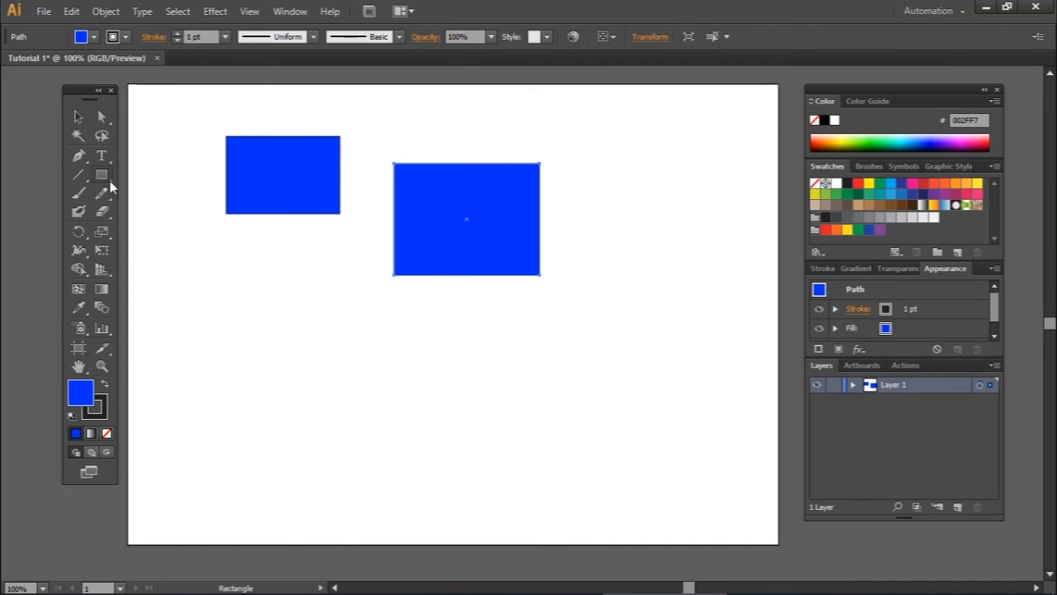
# Draw a rounded rectangle below the smaller rectangle, and move it slightly up and left.
pyautogui.click(103, 174)
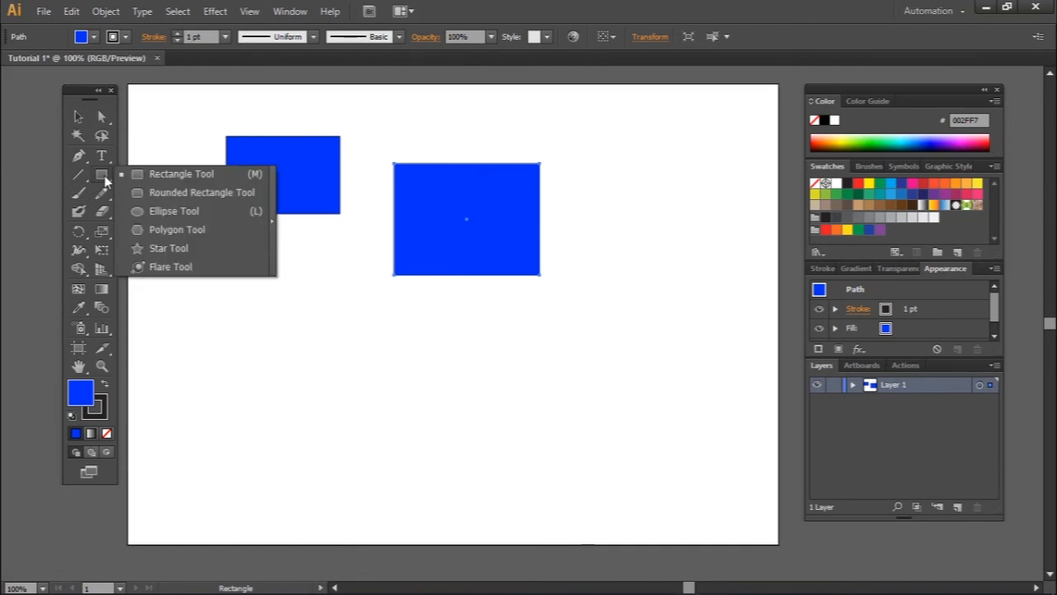
pyautogui.click(183, 195)
pyautogui.moveTo(193, 270); pyautogui.dragTo(341, 388)
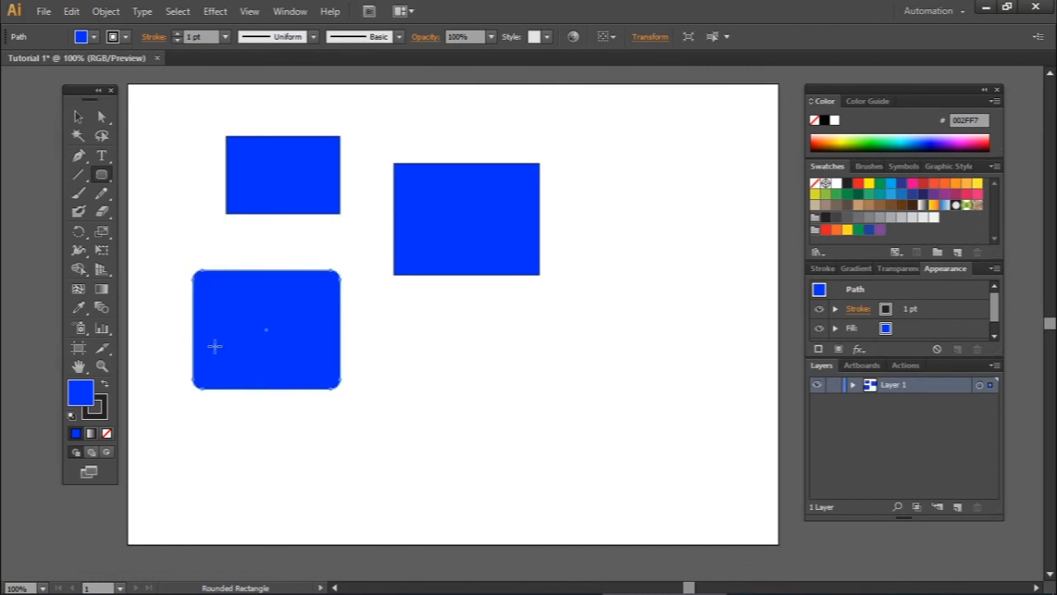
pyautogui.click(80, 117)
pyautogui.moveTo(230, 312); pyautogui.dragTo(207, 306)
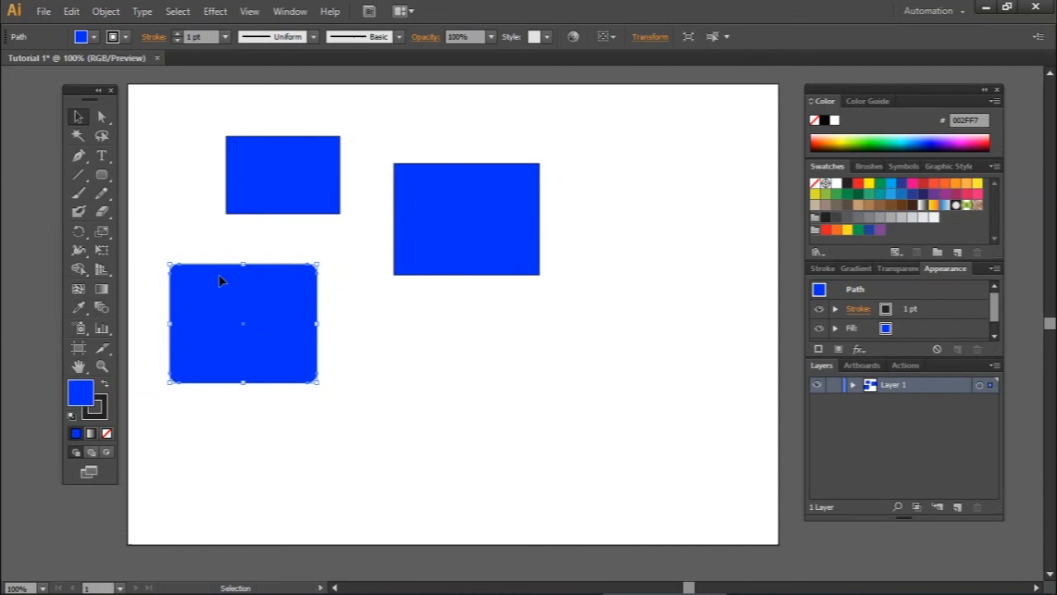
# Draw a wide ellipse below the larger rectangle and a smaller, nearly circular ellipse beneath it.
pyautogui.click(101, 174)
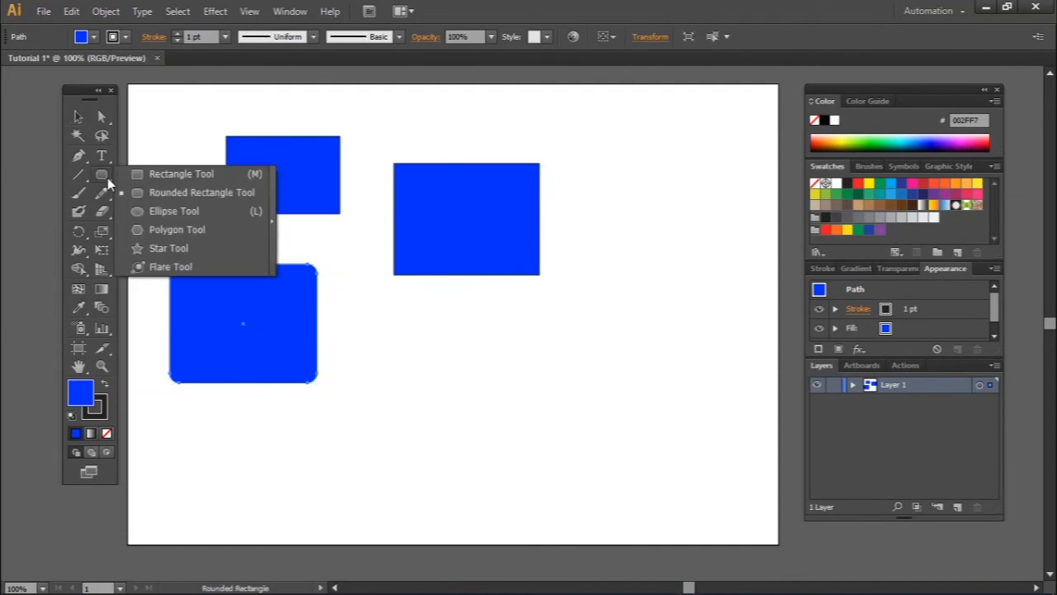
pyautogui.click(180, 213)
pyautogui.moveTo(377, 323); pyautogui.dragTo(522, 410)
pyautogui.moveTo(340, 440); pyautogui.dragTo(419, 524)
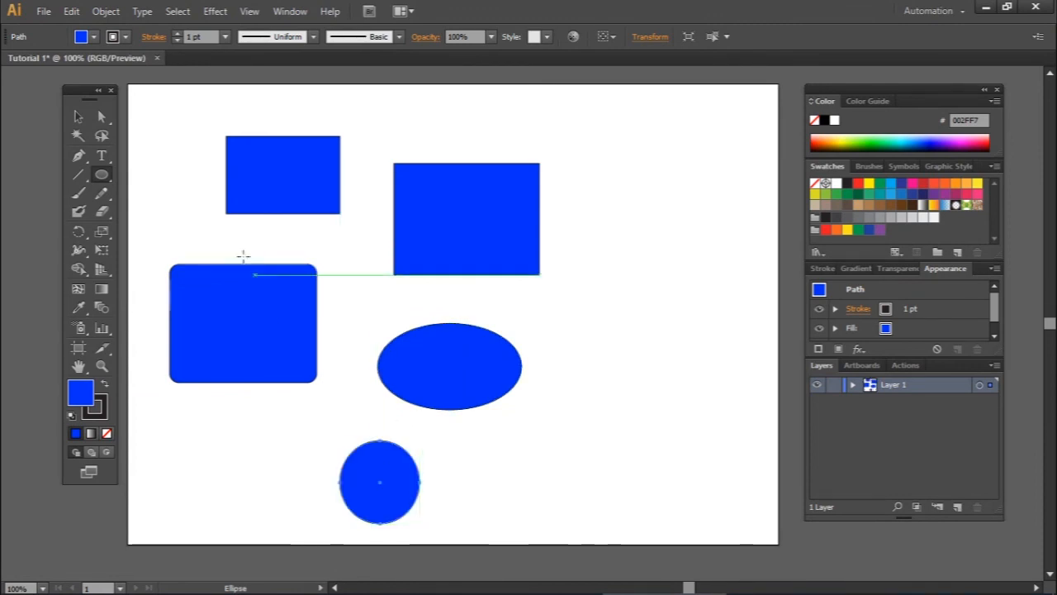
# Draw a hexagon to the right of the larger rectangle with the Polygon tool, and a five-pointed star below it.
pyautogui.click(102, 175)
pyautogui.click(176, 229)
pyautogui.moveTo(604, 180); pyautogui.dragTo(628, 227)
pyautogui.moveTo(613, 225); pyautogui.dragTo(633, 228)
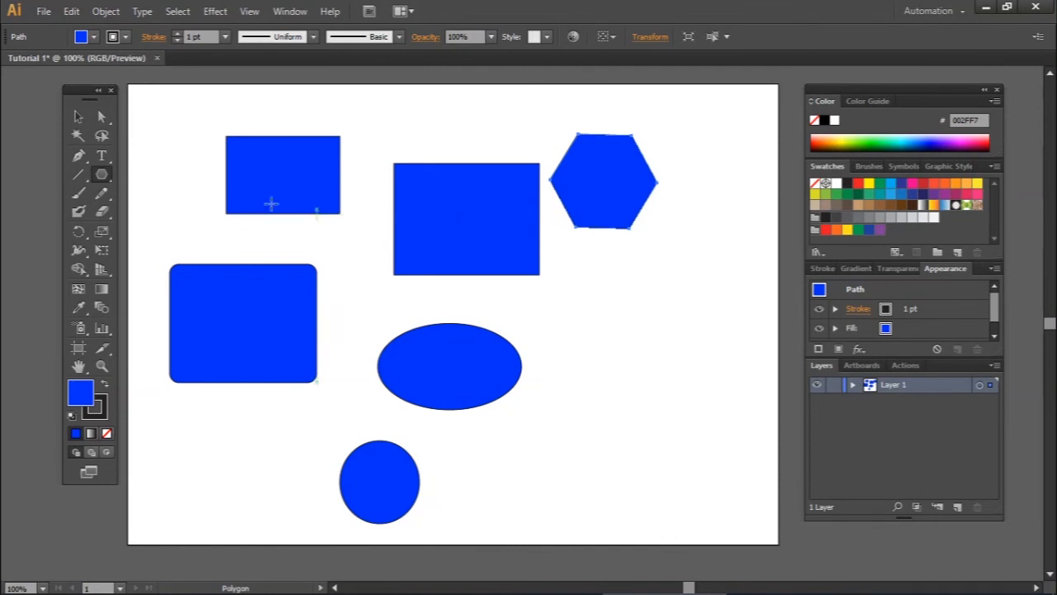
pyautogui.moveTo(105, 181); pyautogui.dragTo(213, 246)
pyautogui.moveTo(606, 291); pyautogui.dragTo(629, 336)
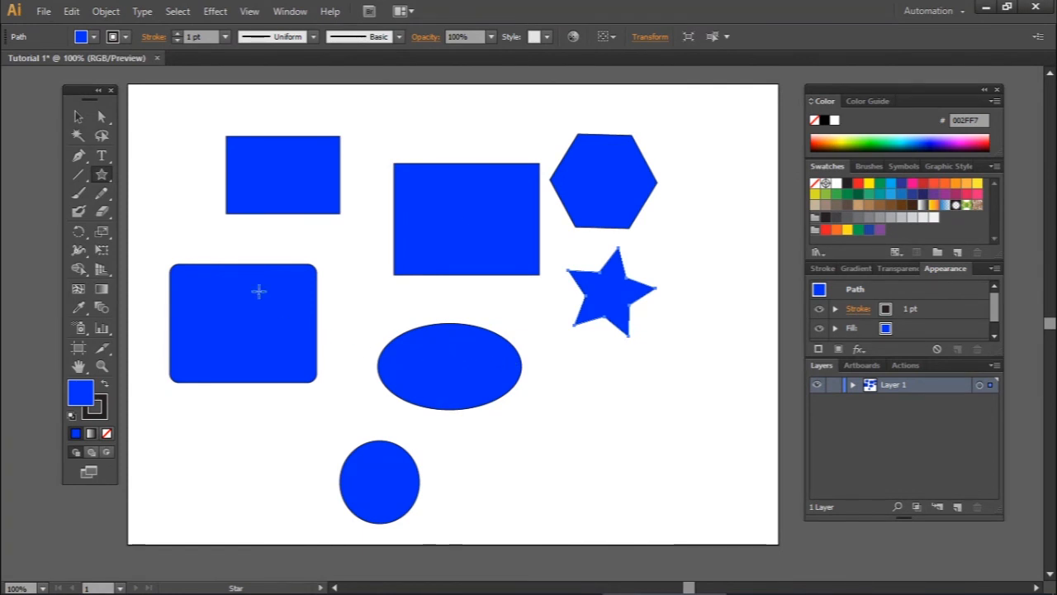
# Select all the drawn shapes together and delete them from the artboard.
pyautogui.click(106, 177)
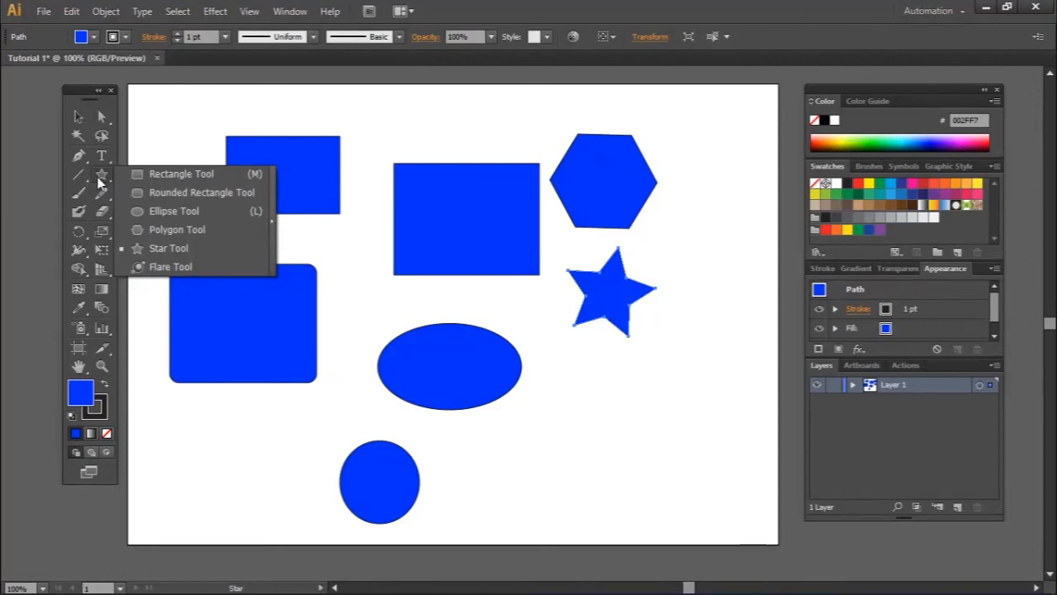
pyautogui.click(78, 118)
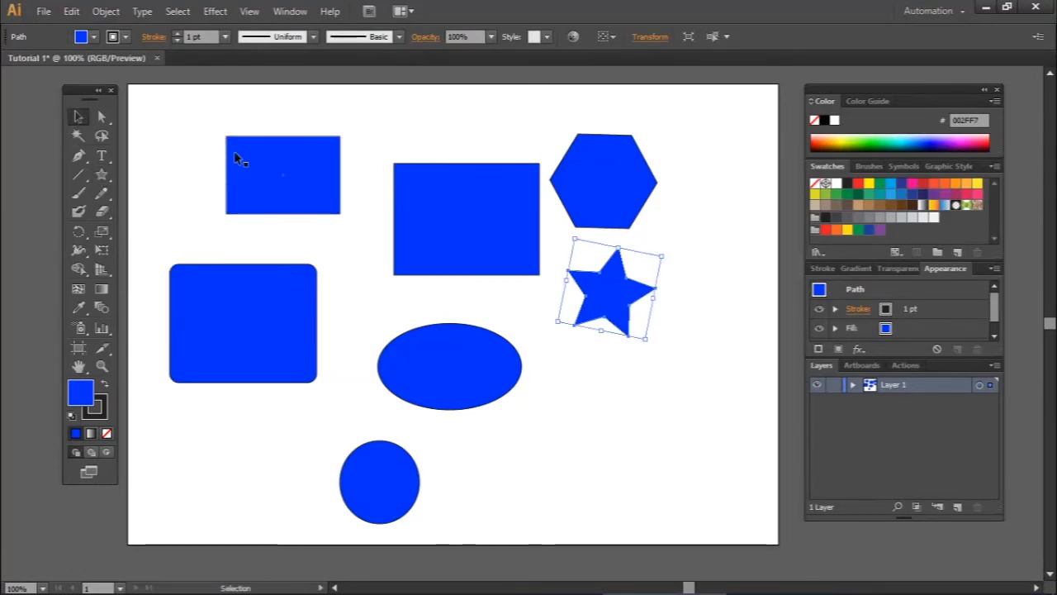
pyautogui.moveTo(204, 144); pyautogui.dragTo(671, 523)
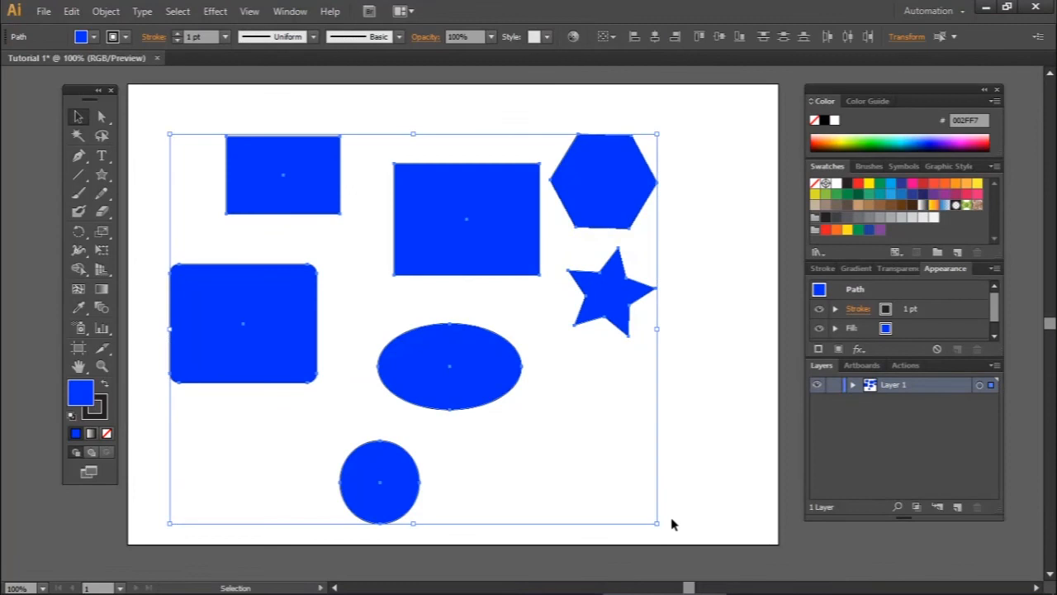
pyautogui.press('Delete')
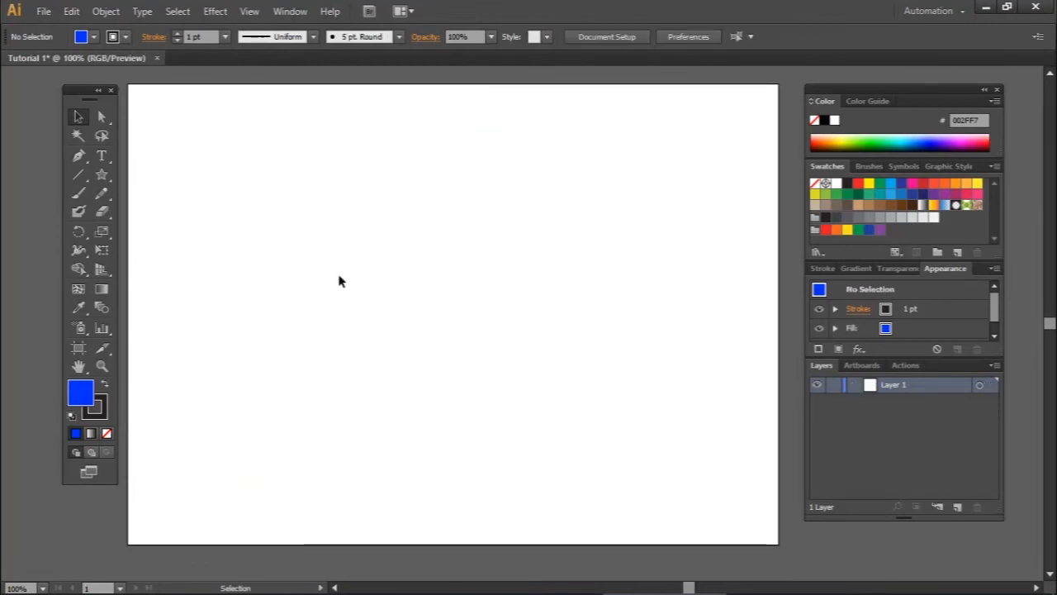
# Draw a freely proportioned rectangle at the artboard's upper left and a larger, nearly square one to its right.
pyautogui.click(100, 175)
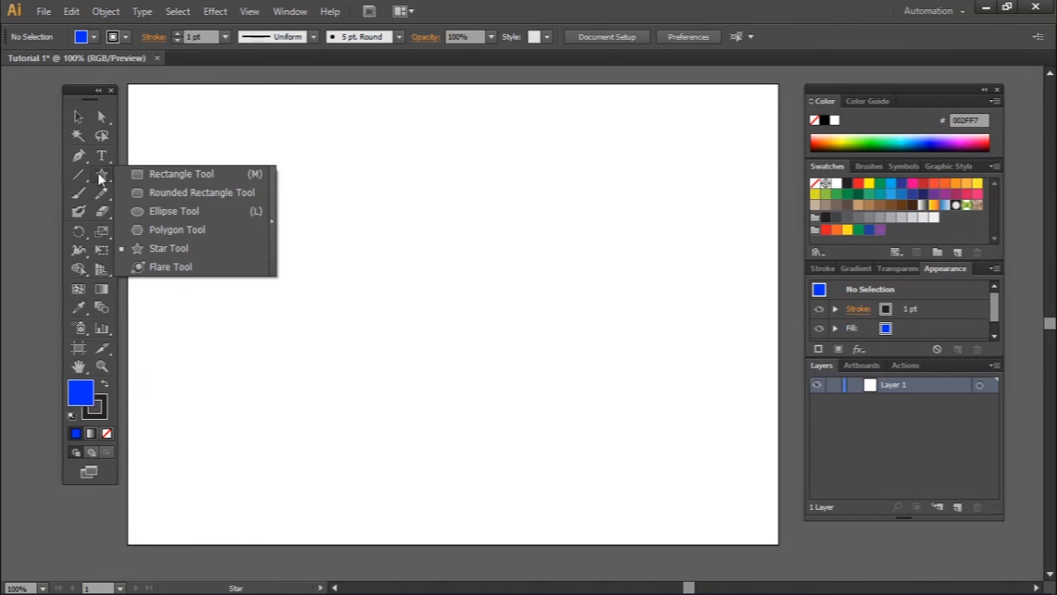
pyautogui.click(171, 175)
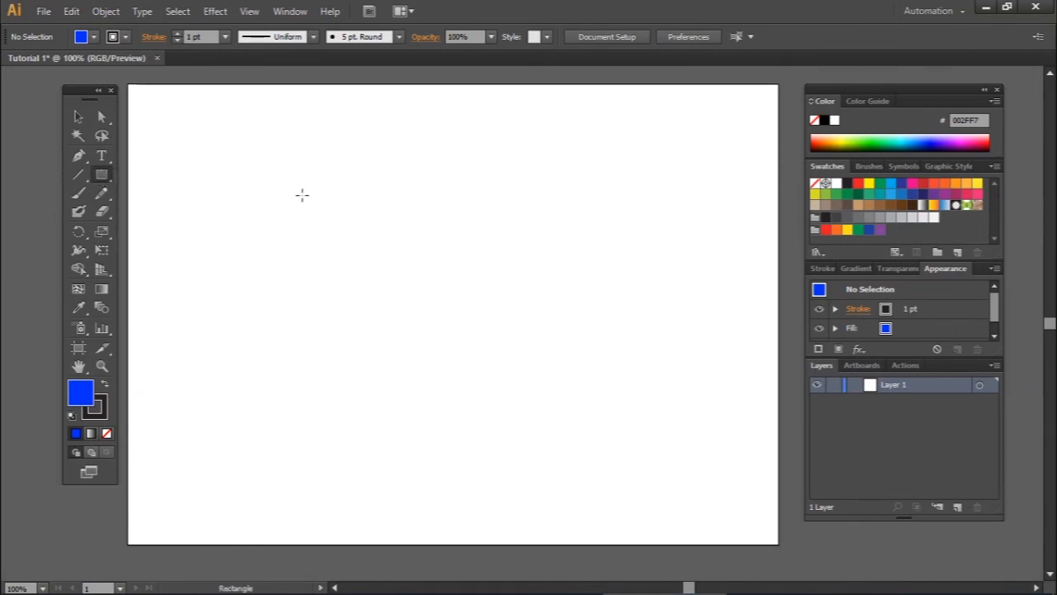
pyautogui.moveTo(188, 144); pyautogui.dragTo(327, 244)
pyautogui.moveTo(401, 135); pyautogui.dragTo(528, 267)
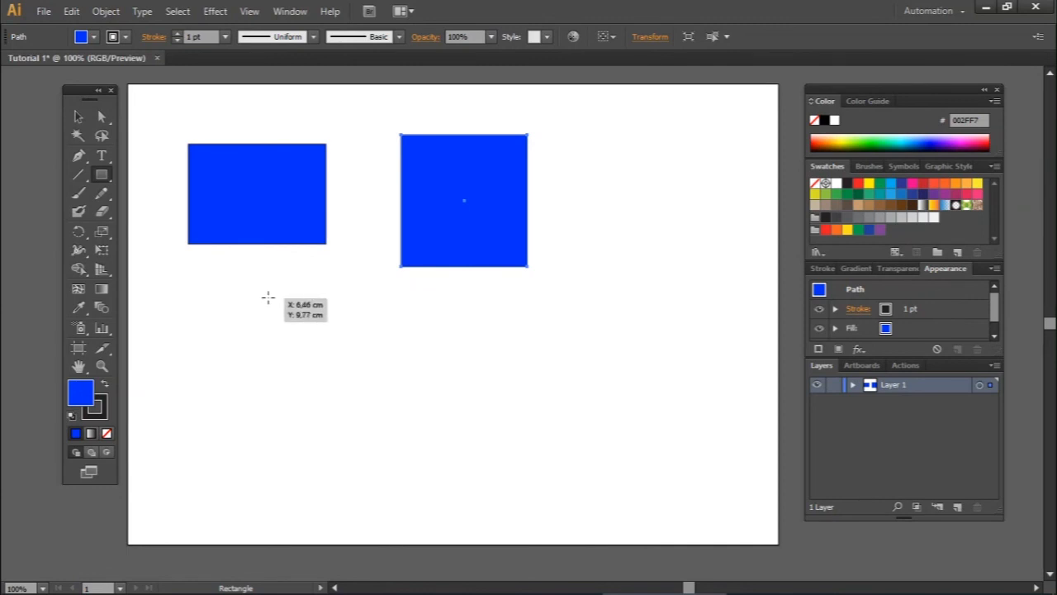
# Draw three squares with constrained proportions across the artboard's lower half, a small one at left and two larger ones beside it.
pyautogui.moveTo(262, 297); pyautogui.dragTo(341, 376)
pyautogui.moveTo(385, 313); pyautogui.dragTo(505, 433)
pyautogui.moveTo(547, 328); pyautogui.dragTo(668, 448)
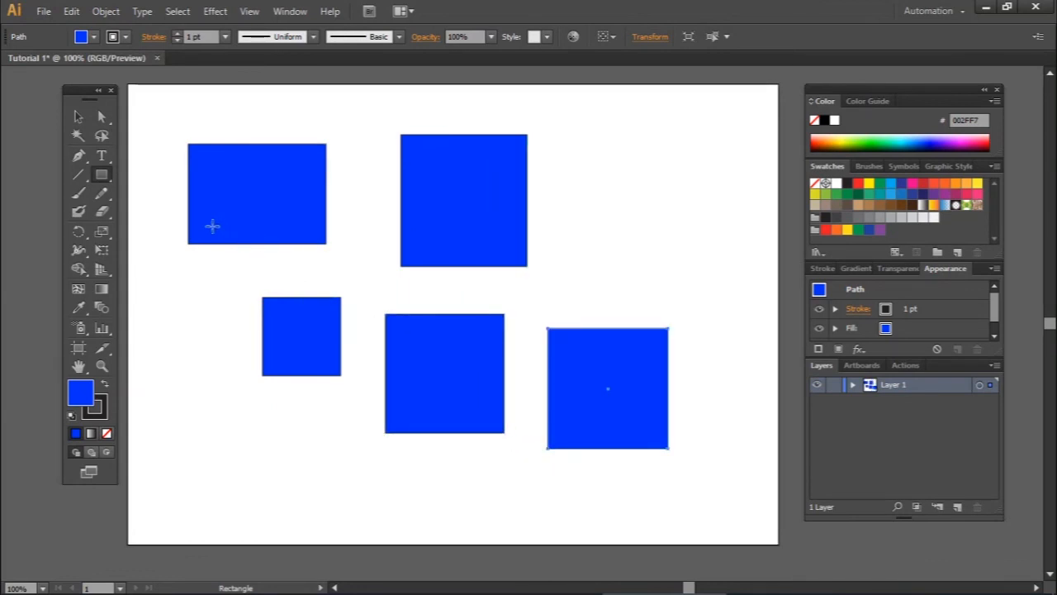
# Halve the upper-left rectangle's height, move the upper square to the right, and shift the flattened rectangle down and right.
pyautogui.click(76, 120)
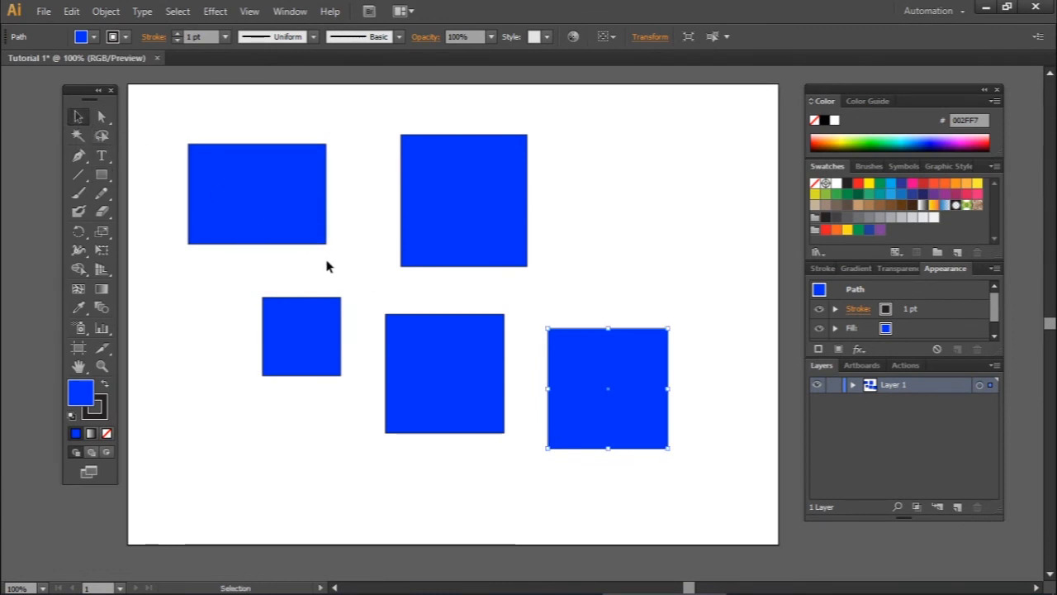
pyautogui.click(285, 201)
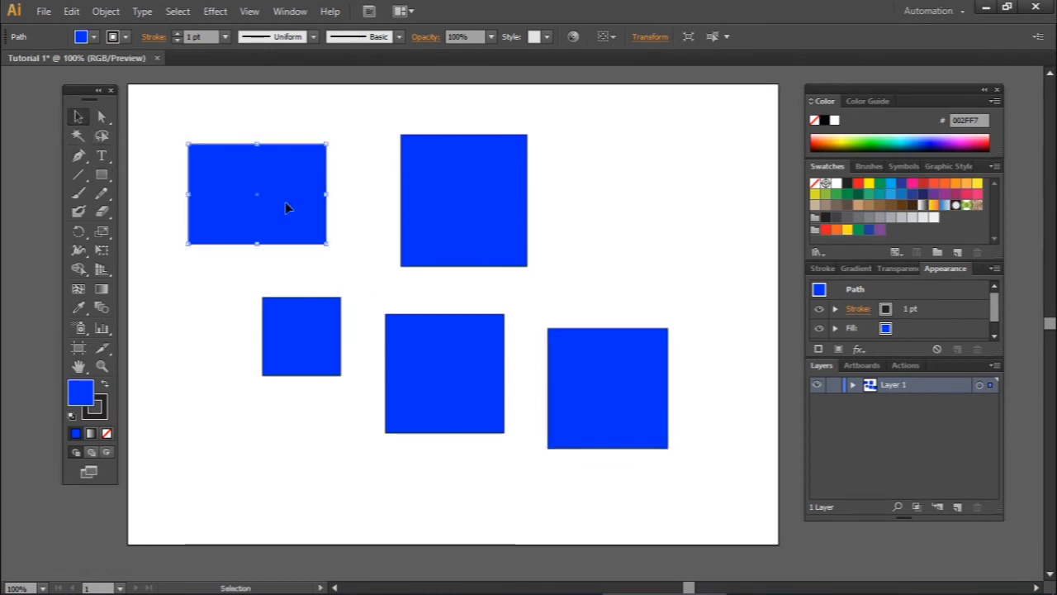
pyautogui.moveTo(257, 244); pyautogui.dragTo(274, 196)
pyautogui.click(260, 253)
pyautogui.moveTo(446, 225); pyautogui.dragTo(603, 256)
pyautogui.moveTo(243, 192); pyautogui.dragTo(304, 221)
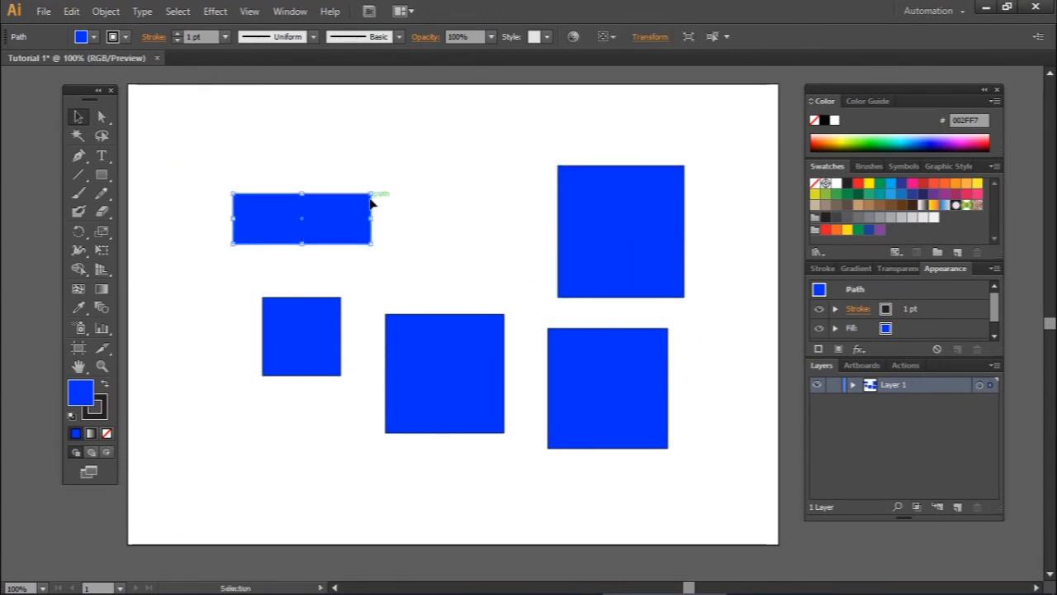
# Scale the flattened rectangle by its upper-right corner, first smaller and finally to a much wider and taller size.
pyautogui.moveTo(369, 194); pyautogui.dragTo(349, 217)
pyautogui.keyDown('shift'); pyautogui.click(305, 217); pyautogui.keyUp('shift')
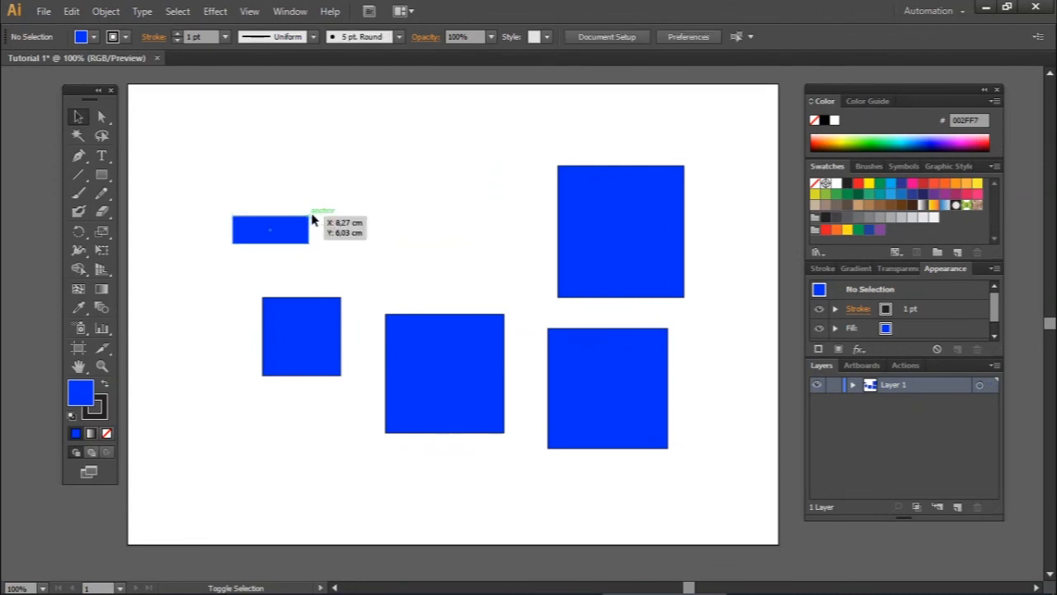
pyautogui.click(300, 222)
pyautogui.moveTo(310, 213); pyautogui.dragTo(471, 157)
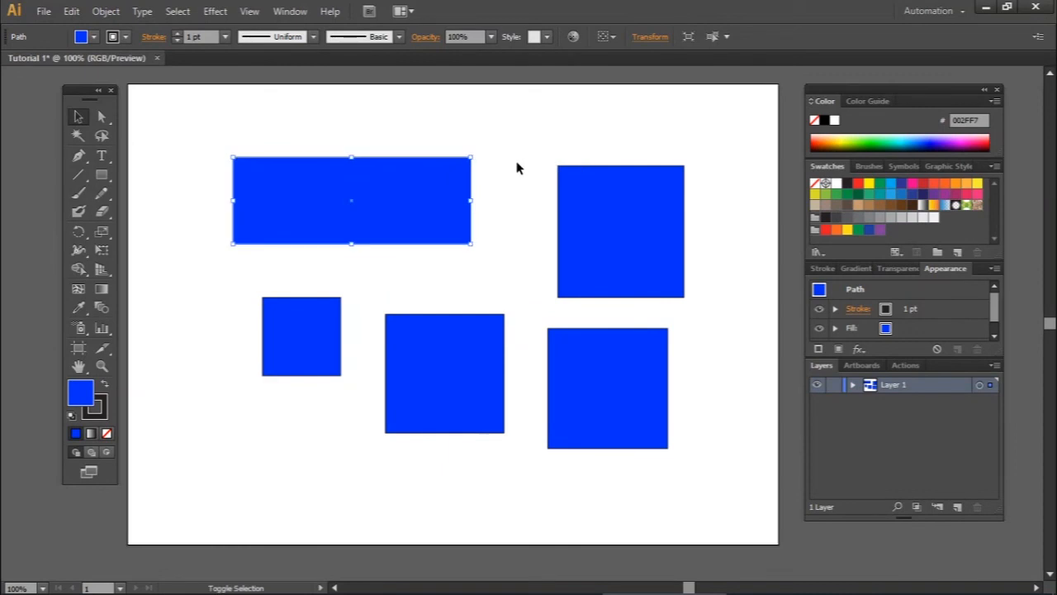